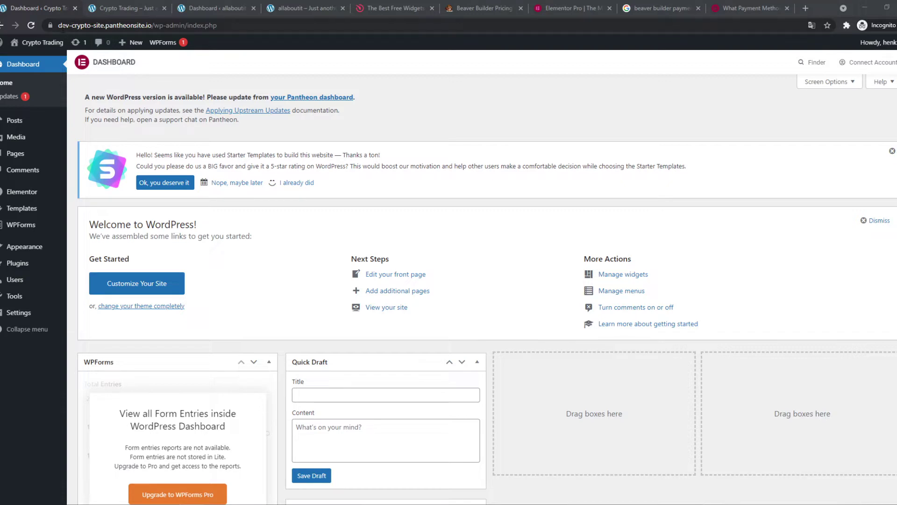
# Look over the dashboards and front pages of the Crypto Trading and allaboutit WordPress sites
pyautogui.moveTo(104, 25); pyautogui.dragTo(69, 34)
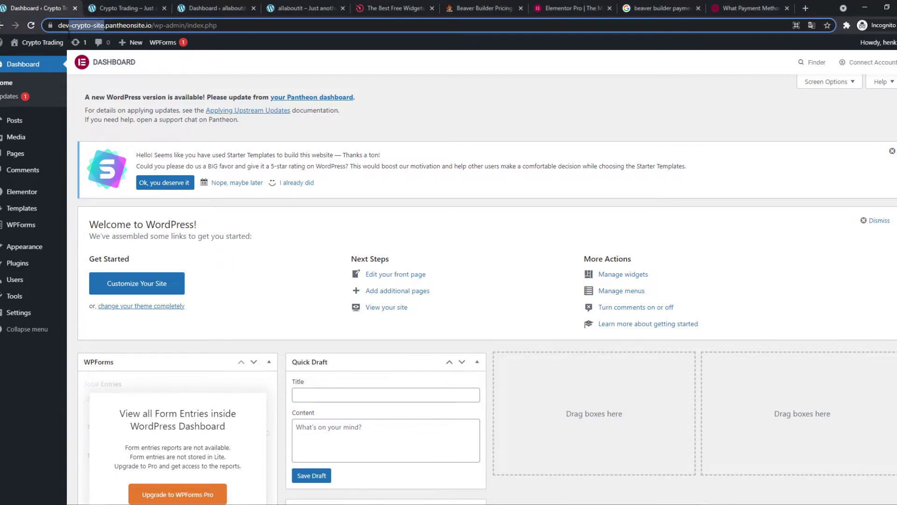
pyautogui.click(192, 8)
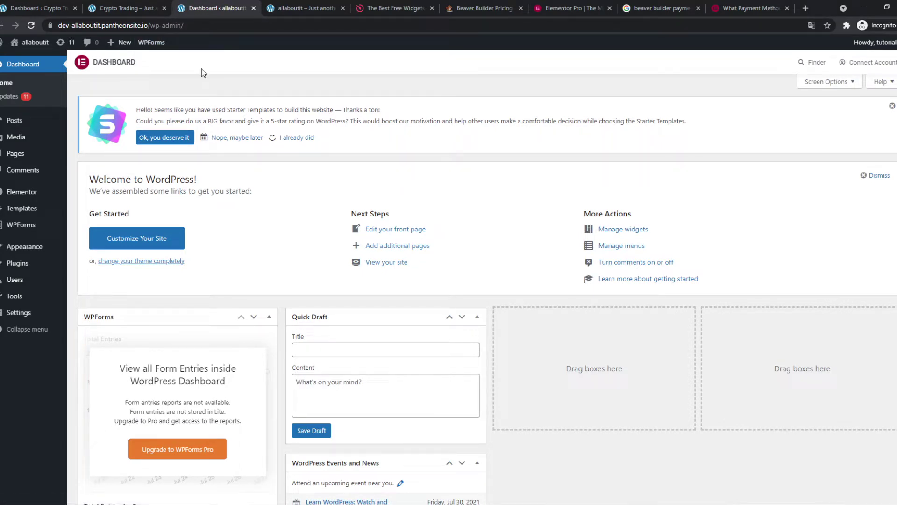
pyautogui.click(123, 8)
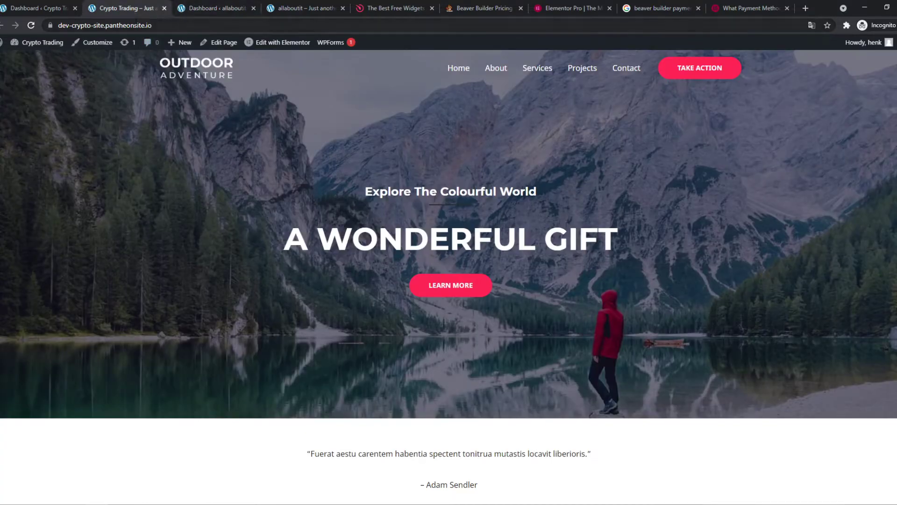
pyautogui.click(276, 8)
pyautogui.click(114, 5)
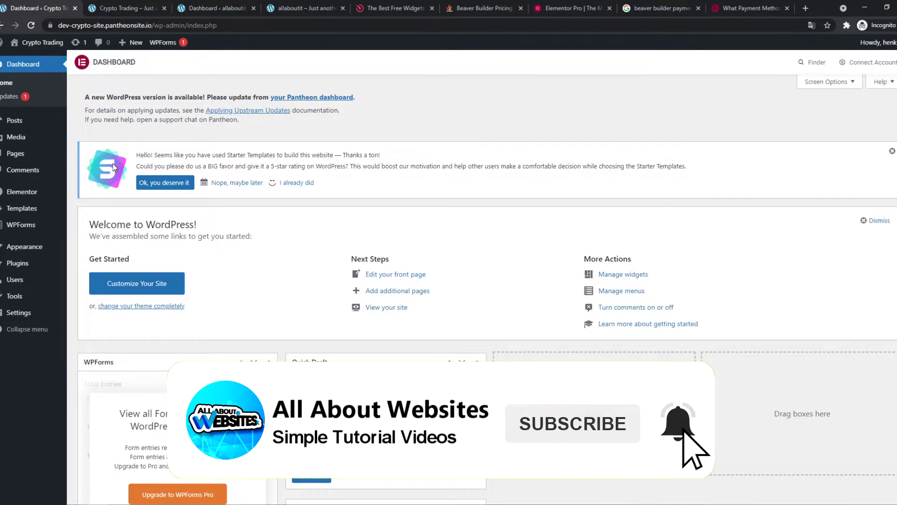
# Search for "elementor" among the plugins available to add to the Crypto Trading site
pyautogui.click(26, 253)
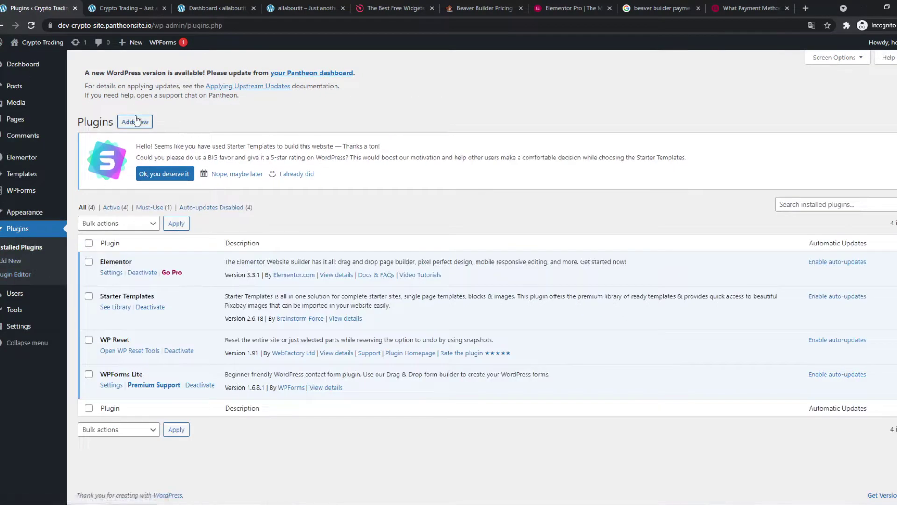
pyautogui.click(136, 121)
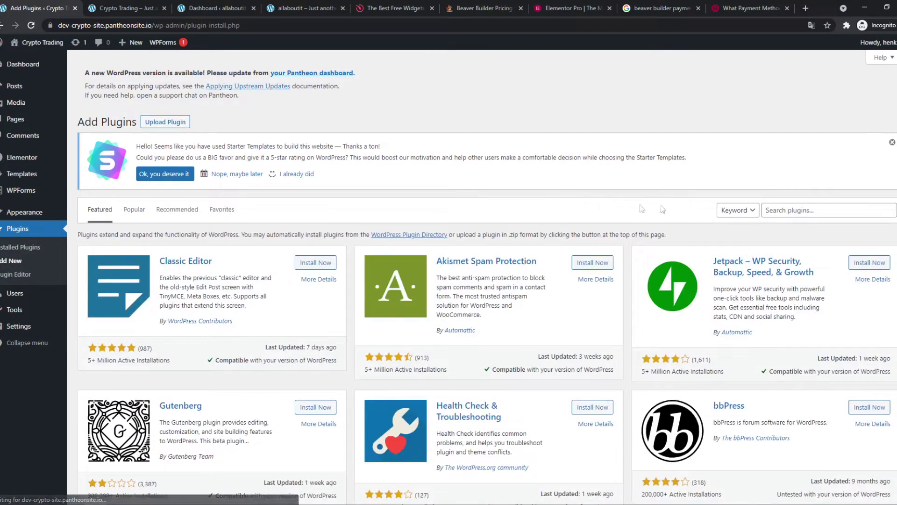
pyautogui.click(773, 211)
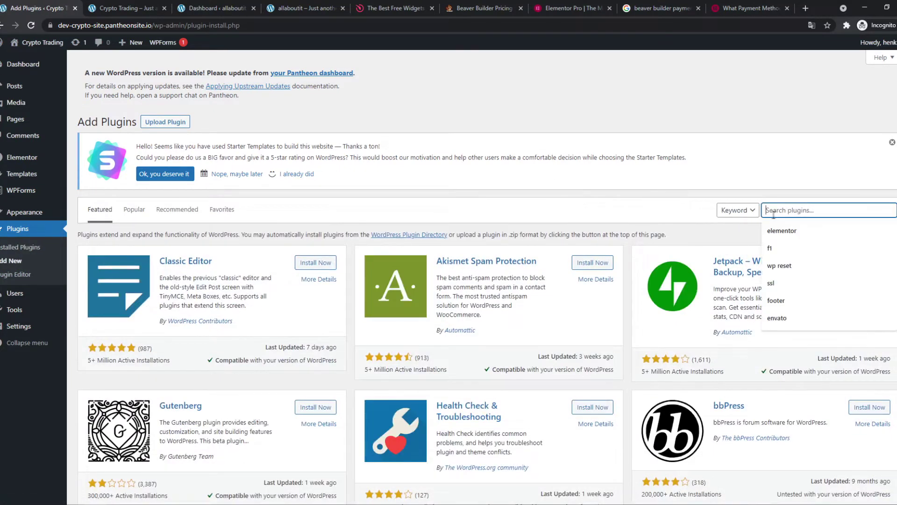
pyautogui.write('elementor')
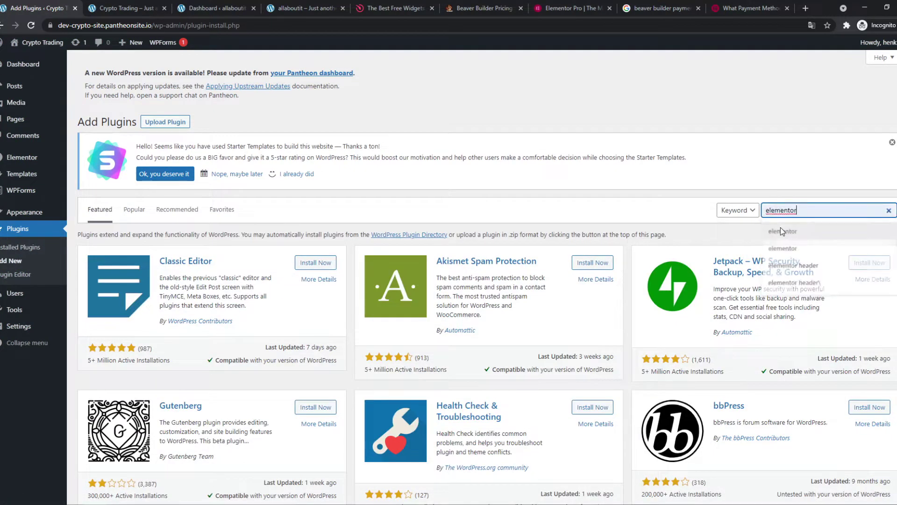
pyautogui.click(780, 229)
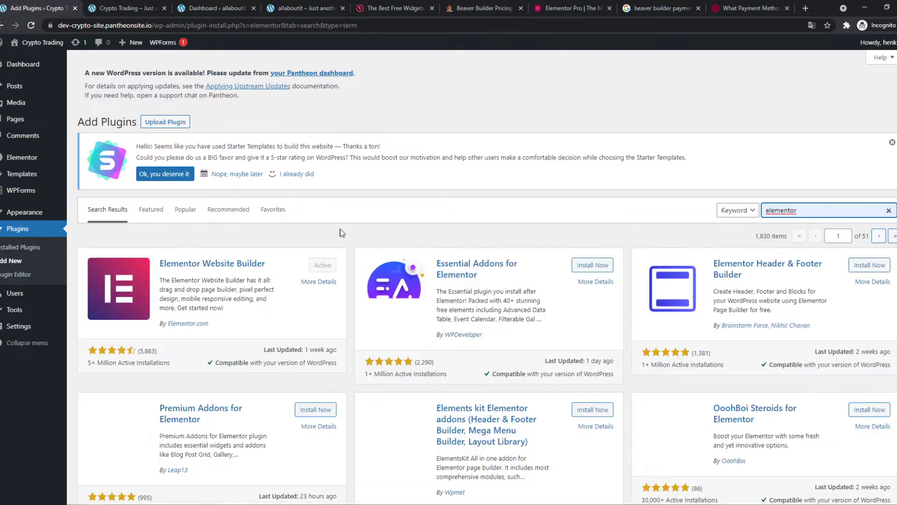
# Find the WordPress Page Builder – Beaver Builder plugin with the search "beaver builder", then install and activate it
pyautogui.doubleClick(796, 212)
pyautogui.write('beaver builder')
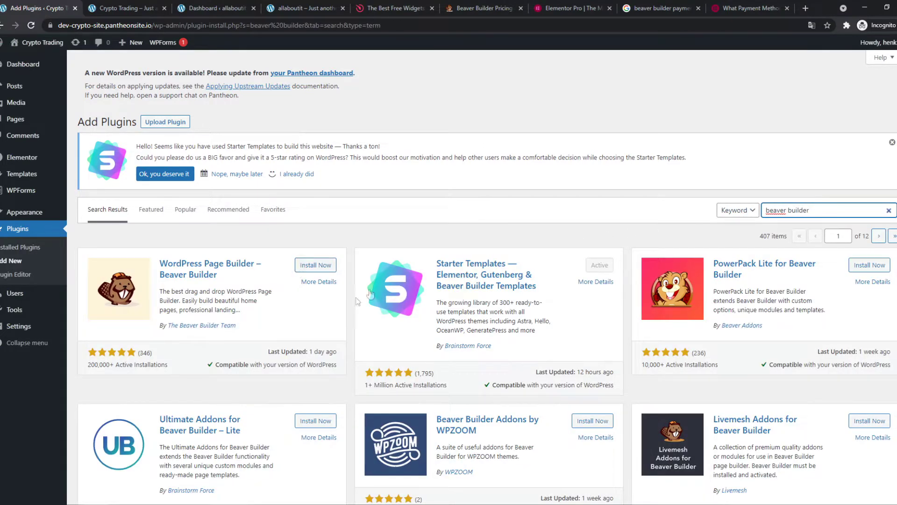
pyautogui.click(314, 265)
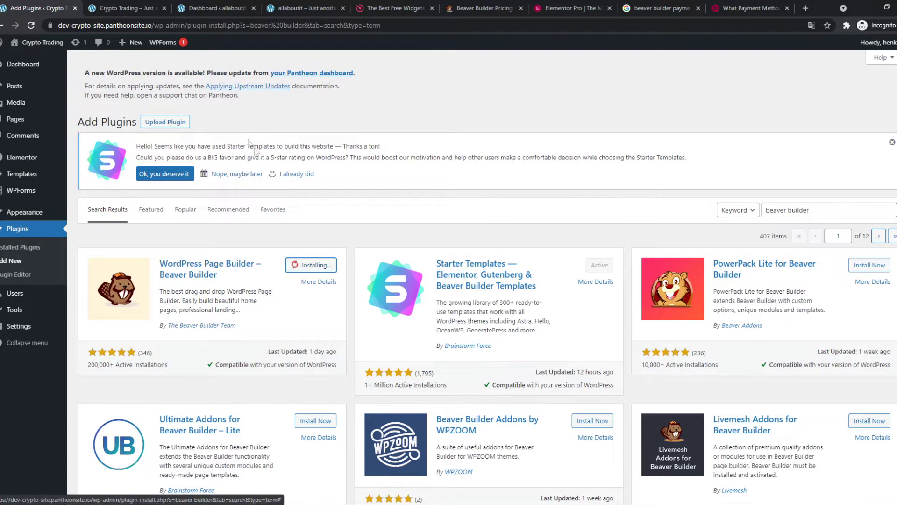
pyautogui.click(289, 6)
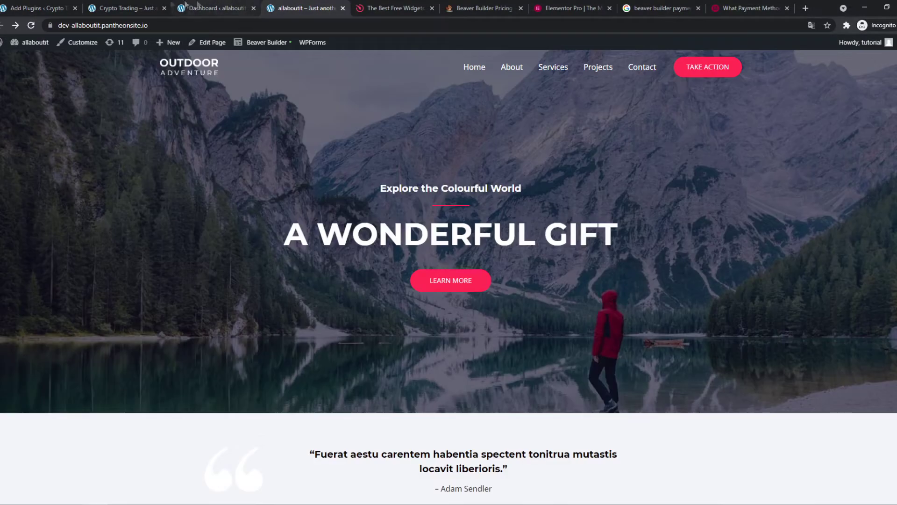
pyautogui.click(47, 7)
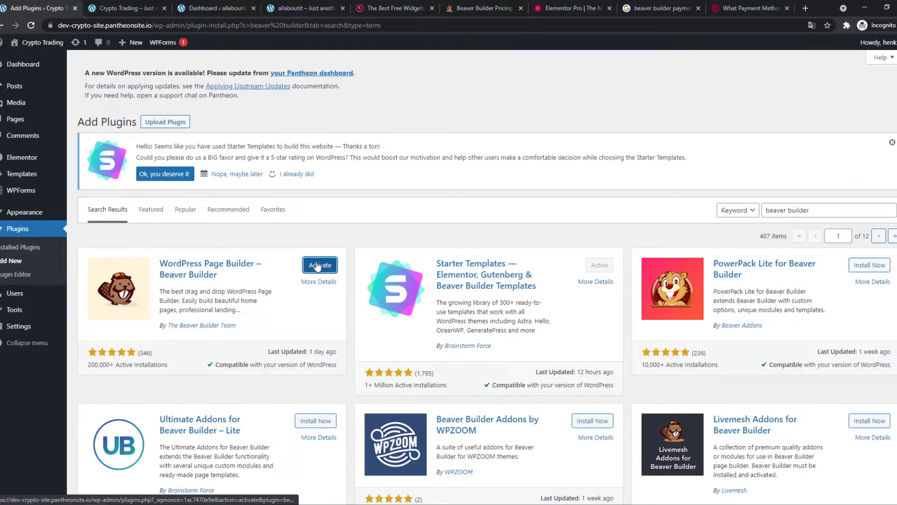
pyautogui.click(317, 265)
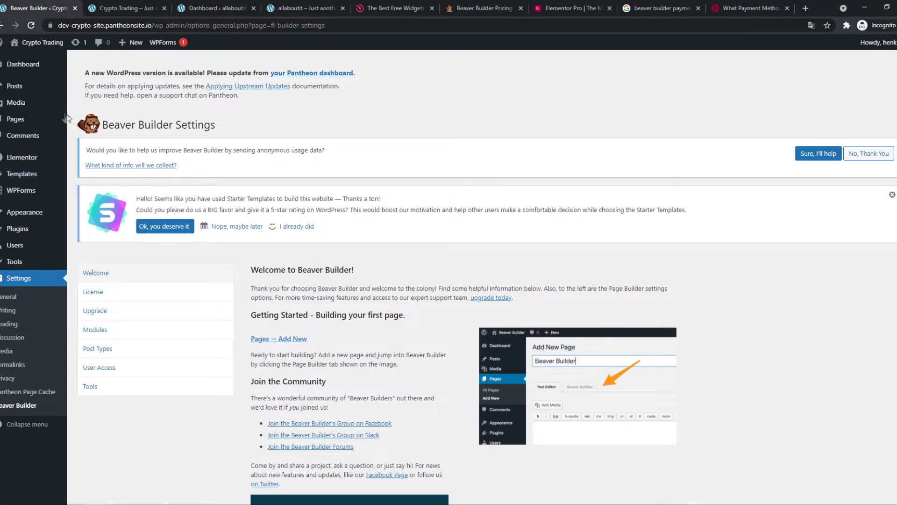
# Find the Home page in the Crypto Trading site's page list and open it in the Elementor editor
pyautogui.click(17, 119)
pyautogui.scroll(-1, 176, 216)
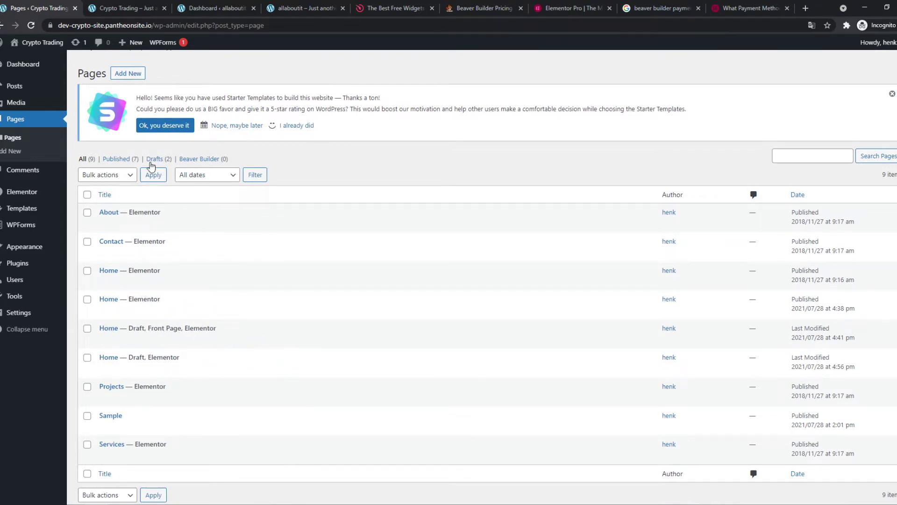
pyautogui.click(196, 5)
pyautogui.click(37, 8)
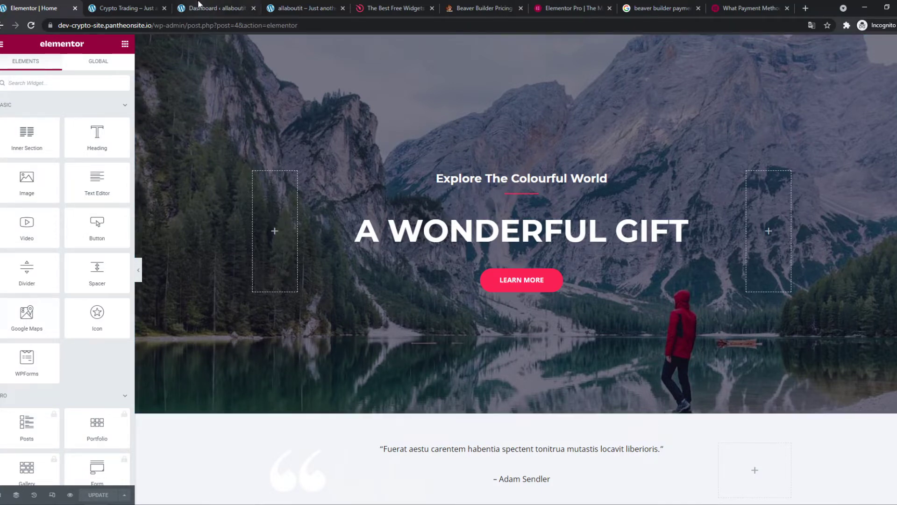
# Open the published Home page of the allaboutit site in the Beaver Builder editor from its page list
pyautogui.click(215, 8)
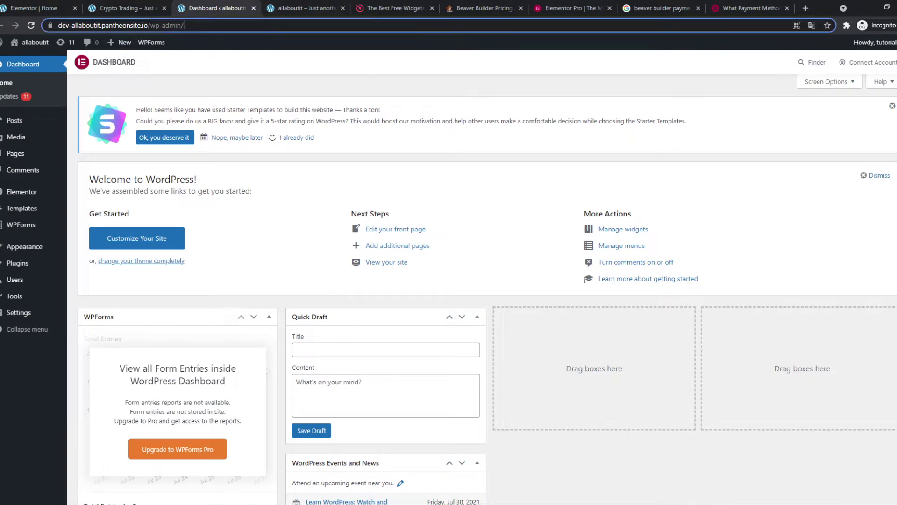
pyautogui.click(173, 26)
pyautogui.moveTo(25, 151)
pyautogui.press('Return')
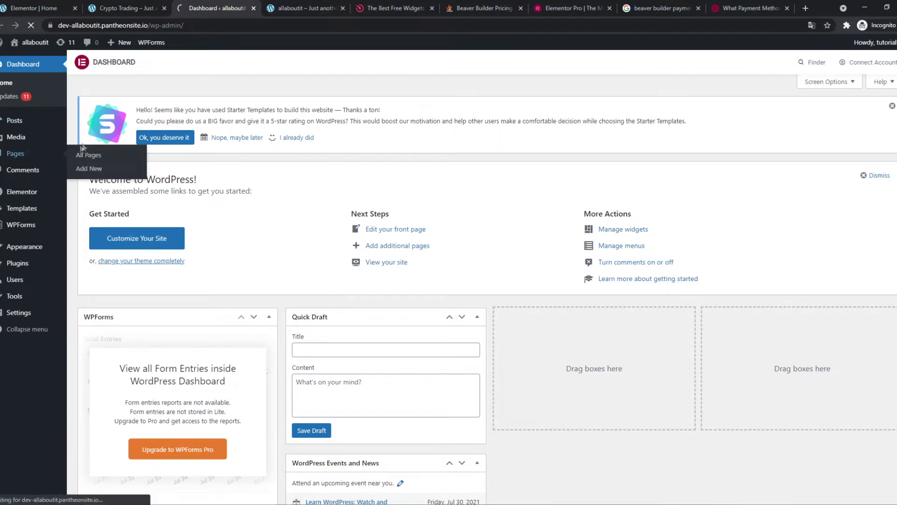
pyautogui.click(82, 155)
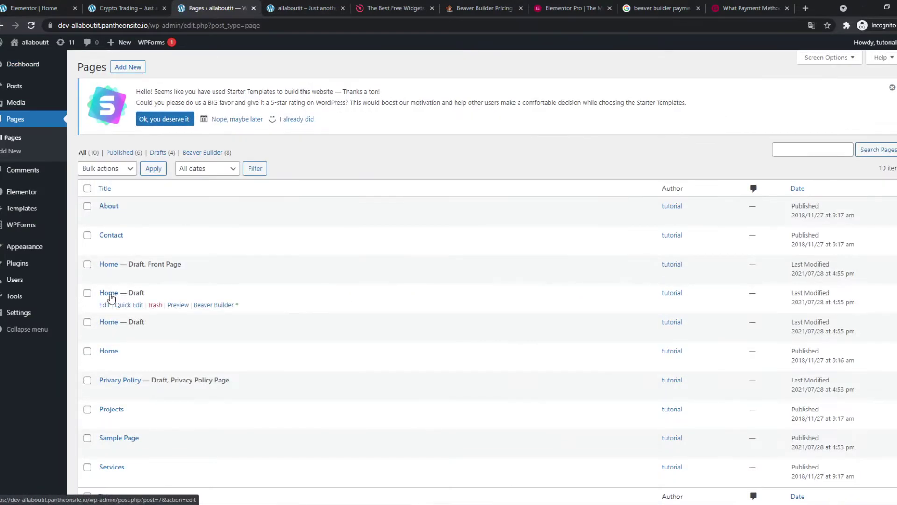
pyautogui.scroll(-1, 110, 306)
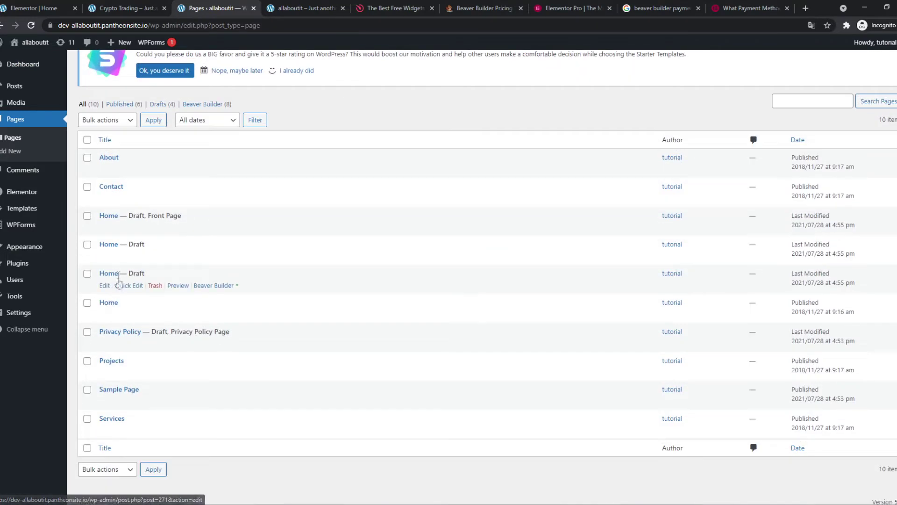
pyautogui.click(196, 317)
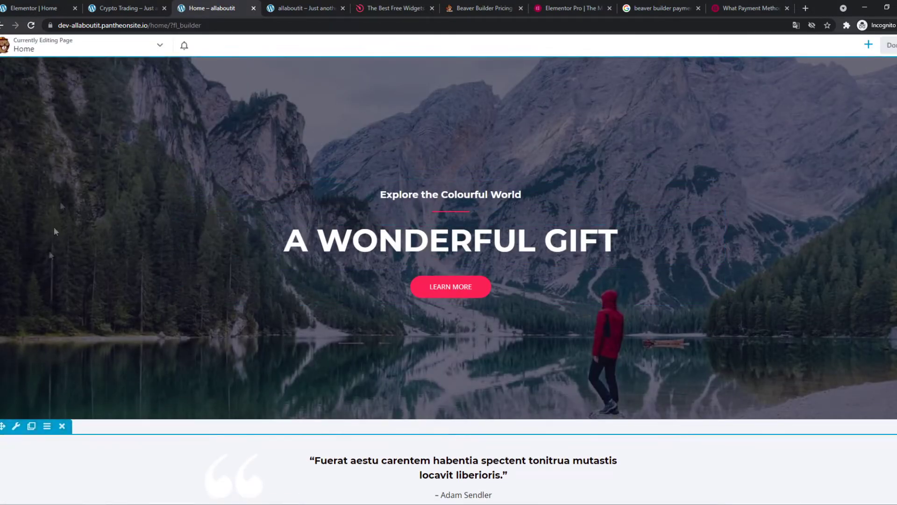
pyautogui.click(159, 45)
pyautogui.click(160, 47)
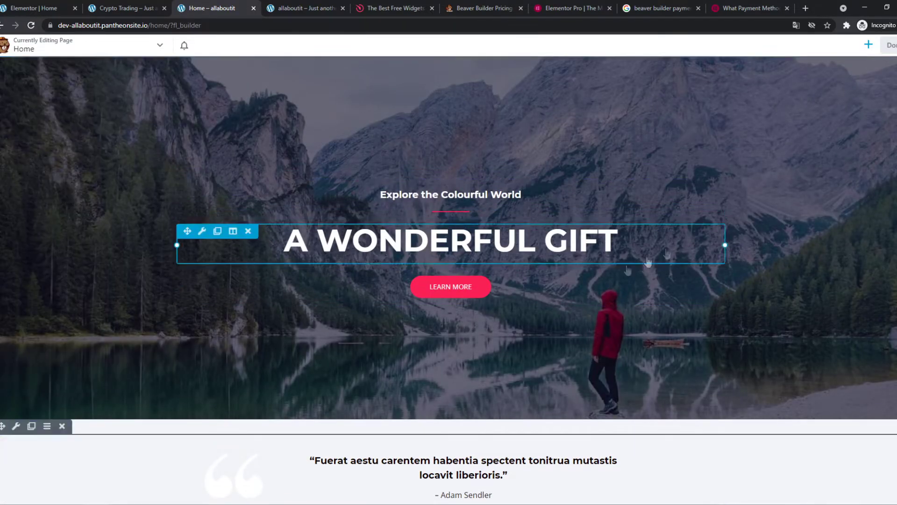
# In the Elementor editor, move the Everest Camp Trek image into the Walking Holidays column and back to its original place
pyautogui.click(35, 8)
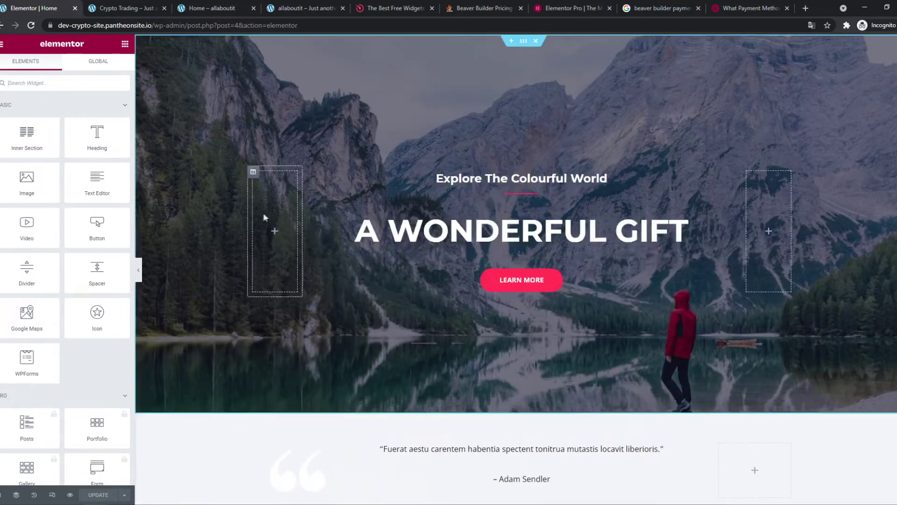
pyautogui.scroll(-10, 444, 220)
pyautogui.scroll(1, 442, 228)
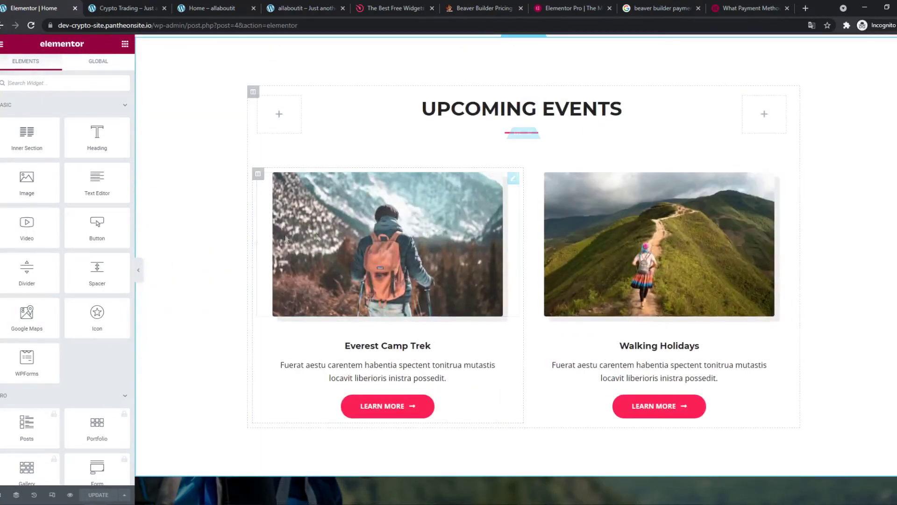
pyautogui.moveTo(486, 197); pyautogui.dragTo(663, 177)
pyautogui.moveTo(785, 185); pyautogui.dragTo(405, 197)
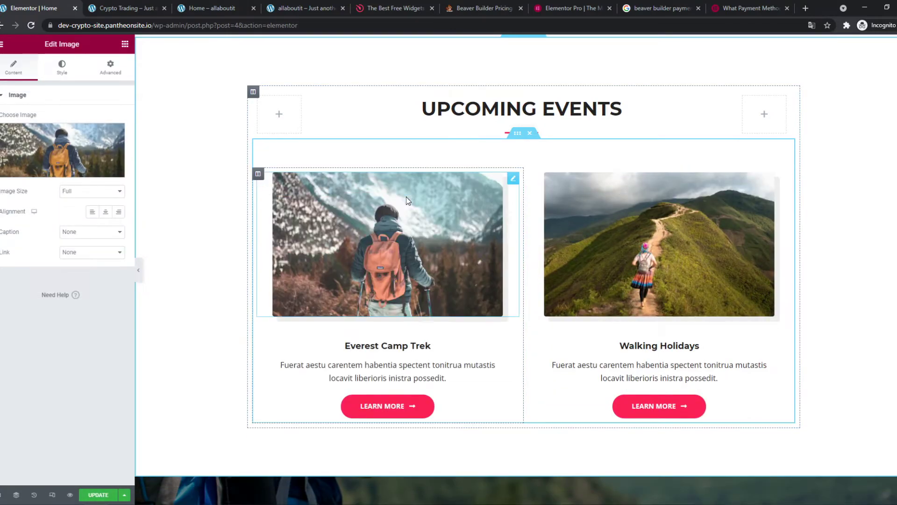
# Switch to Beaver Builder, try moving the "Explore the Colourful World" heading, and look through the page's sections
pyautogui.hotkey('ctrl', '3')
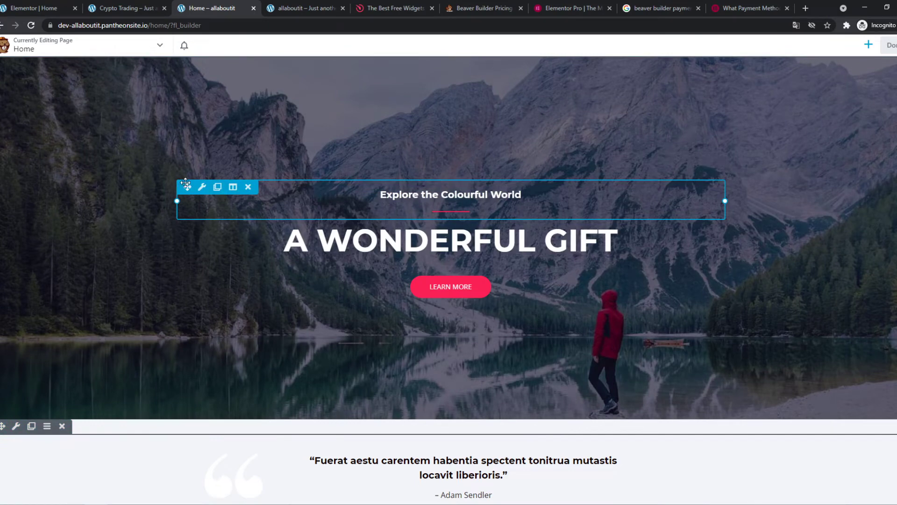
pyautogui.moveTo(184, 189); pyautogui.dragTo(360, 198)
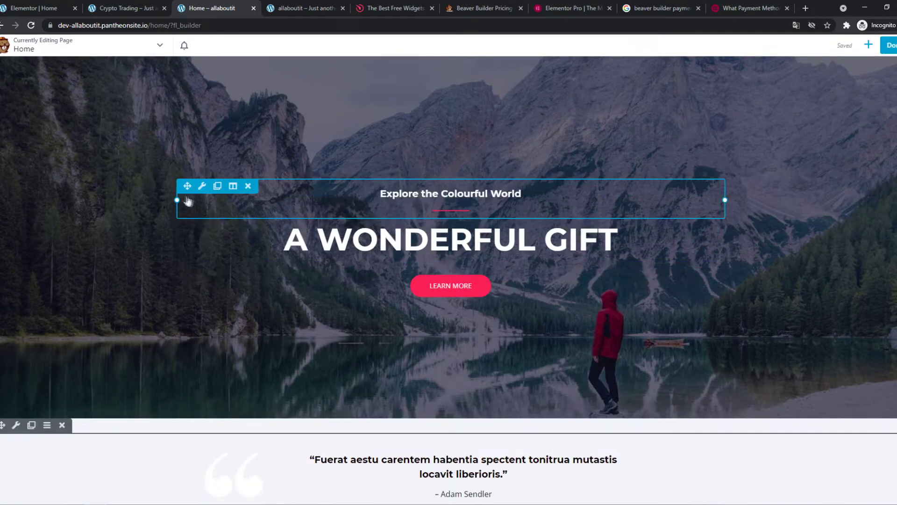
pyautogui.moveTo(187, 186)
pyautogui.mouseDown()
pyautogui.moveTo(198, 229)
pyautogui.moveTo(212, 181)
pyautogui.moveTo(203, 187)
pyautogui.mouseUp()
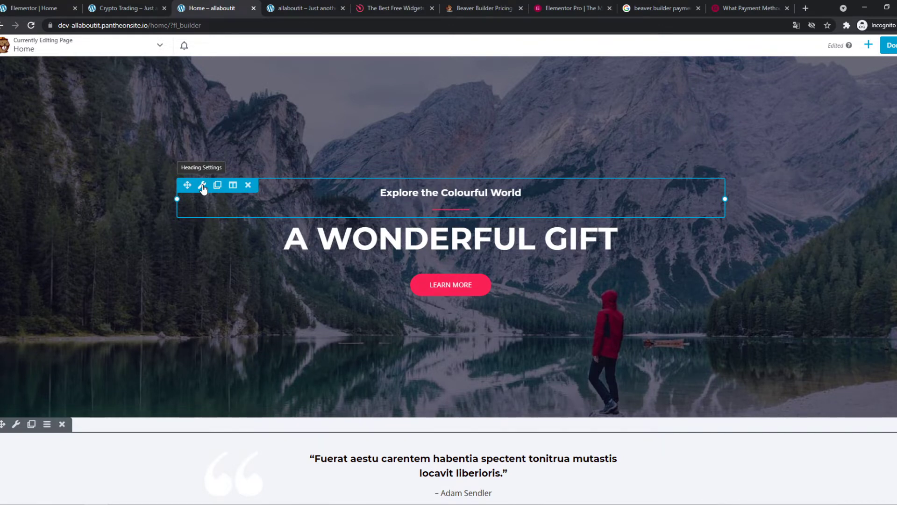
pyautogui.scroll(-10, 232, 216)
pyautogui.scroll(8, 184, 145)
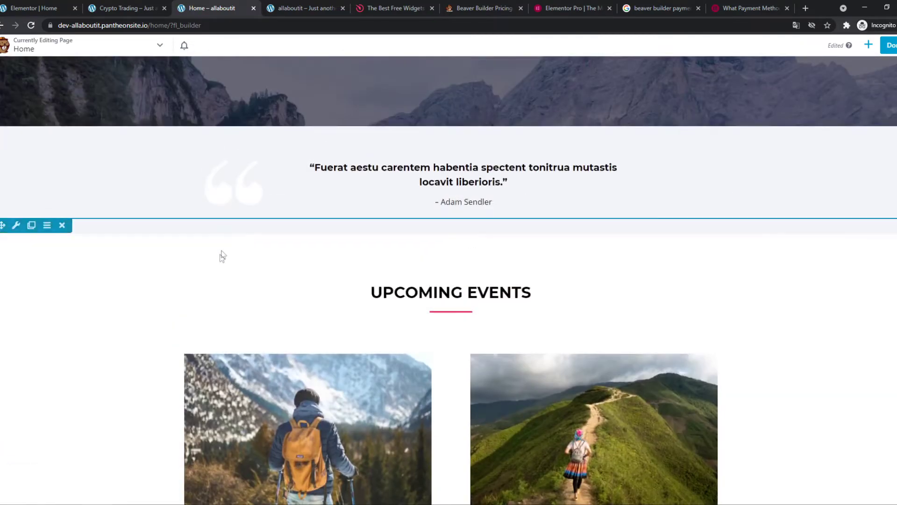
pyautogui.scroll(1, 184, 145)
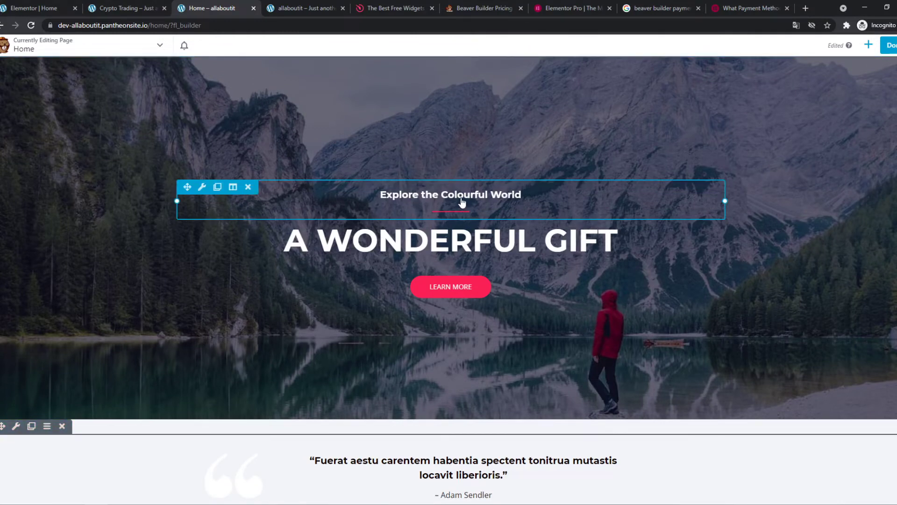
pyautogui.click(160, 45)
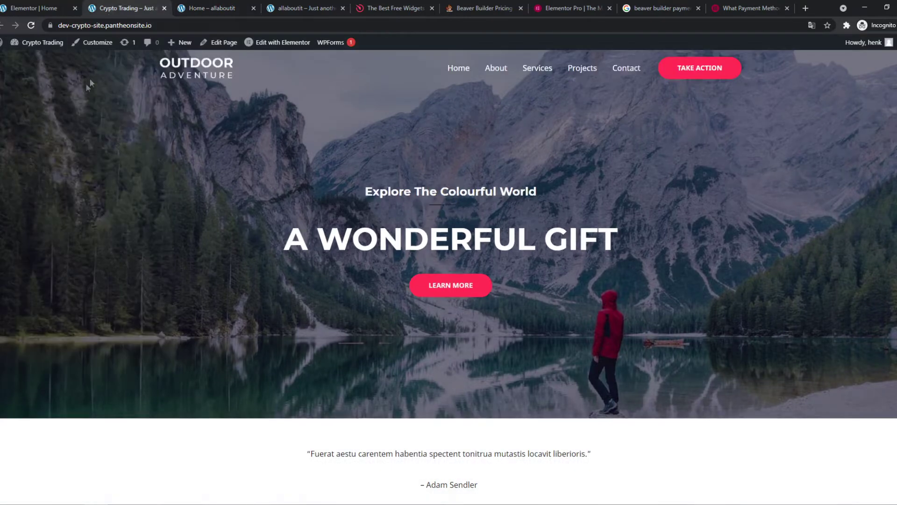
# Back in Elementor, view the settings of the Upcoming Events inner section, the Walking Holidays image and the Upcoming Events heading
pyautogui.click(68, 4)
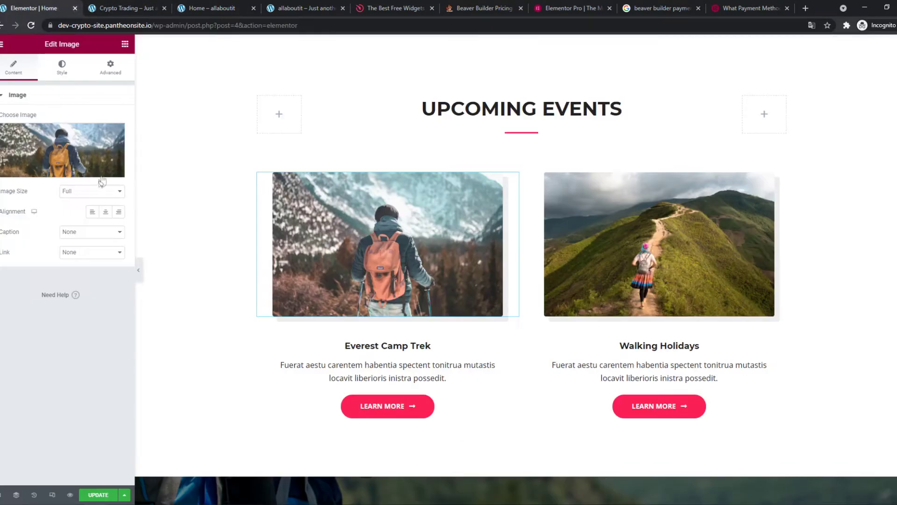
pyautogui.click(517, 85)
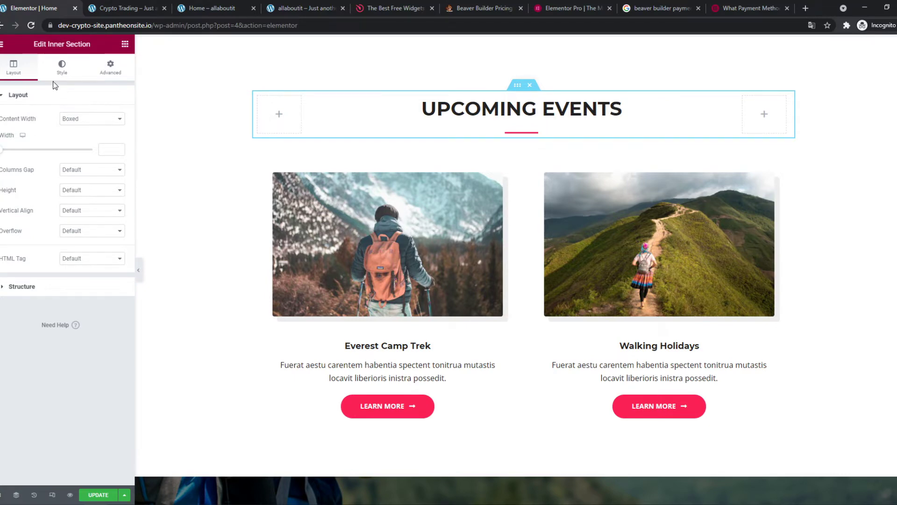
pyautogui.click(659, 242)
pyautogui.scroll(3, 326, 260)
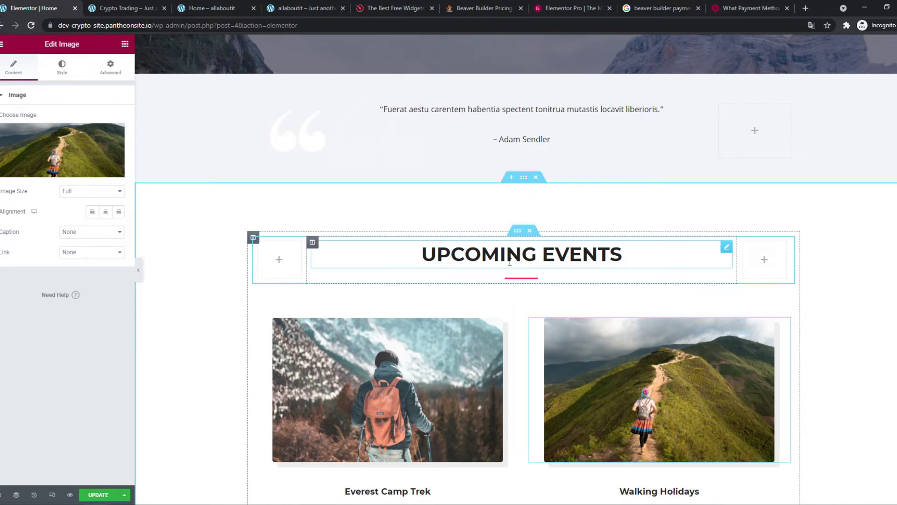
pyautogui.click(726, 248)
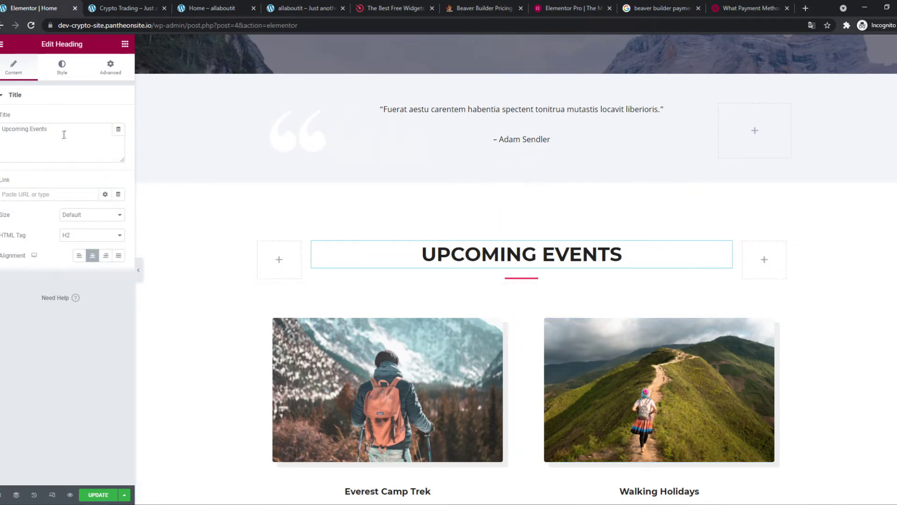
# Replace the Upcoming Events heading's title with "Subscribe"
pyautogui.moveTo(48, 129); pyautogui.dragTo(1, 130)
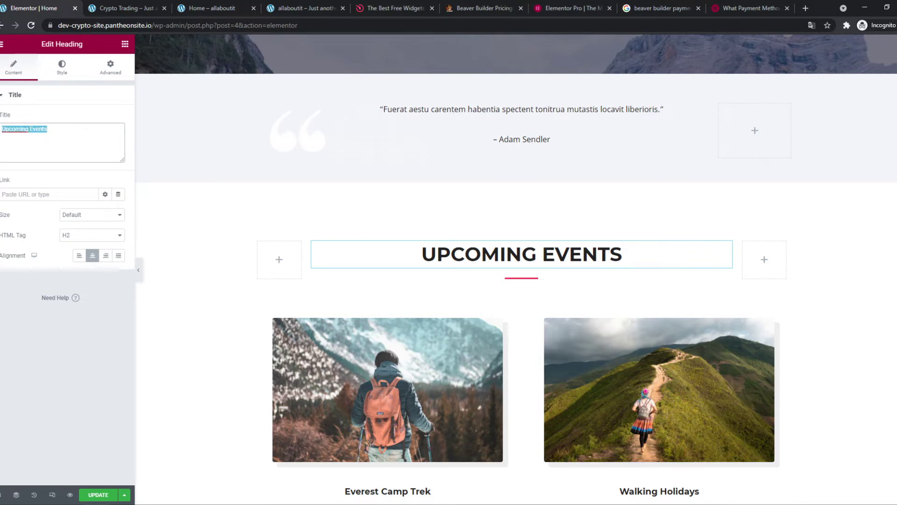
pyautogui.write('Subscribe')
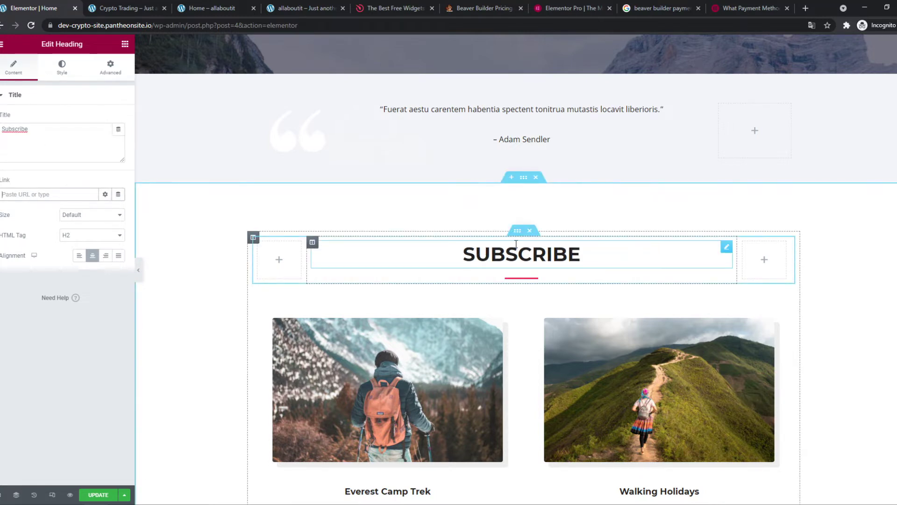
pyautogui.click(2, 194)
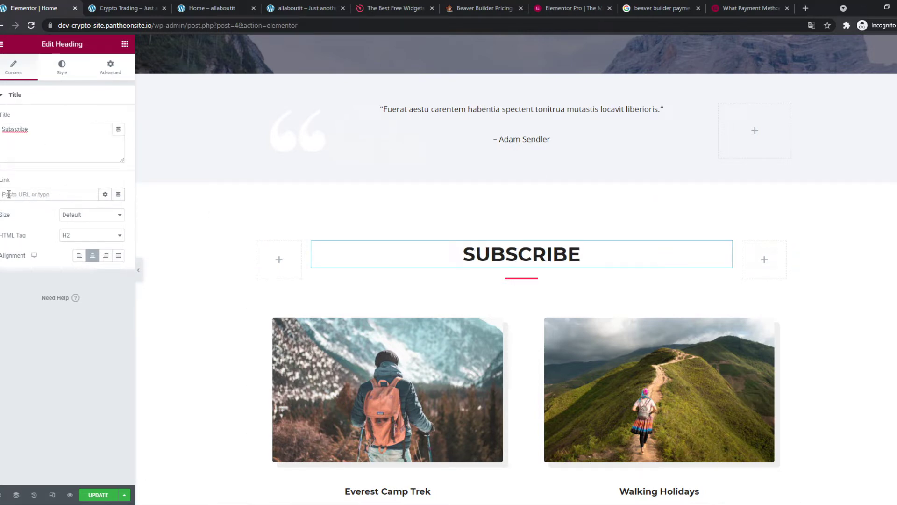
# Try the Small size, the H3 tag and right alignment on the Subscribe heading, restoring Default, H2 and centre alignment
pyautogui.click(69, 218)
pyautogui.click(70, 224)
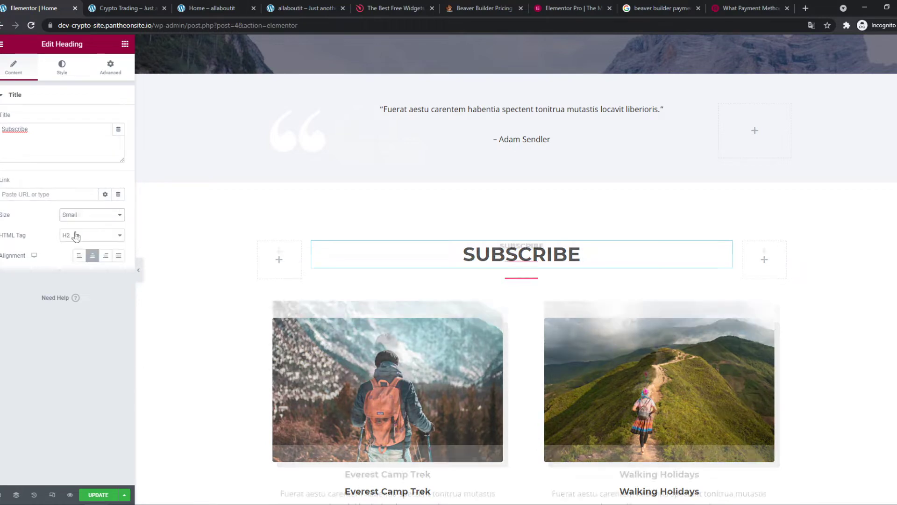
pyautogui.click(77, 217)
pyautogui.click(79, 225)
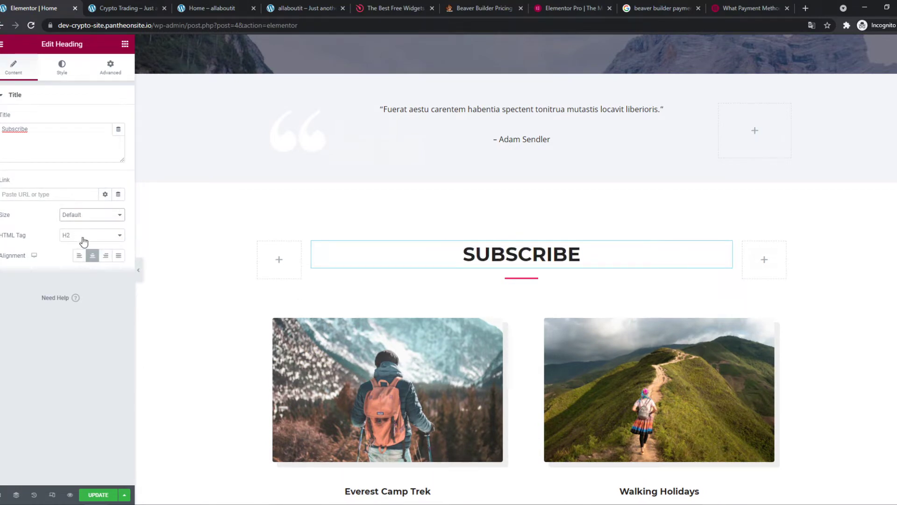
pyautogui.click(77, 235)
pyautogui.click(80, 260)
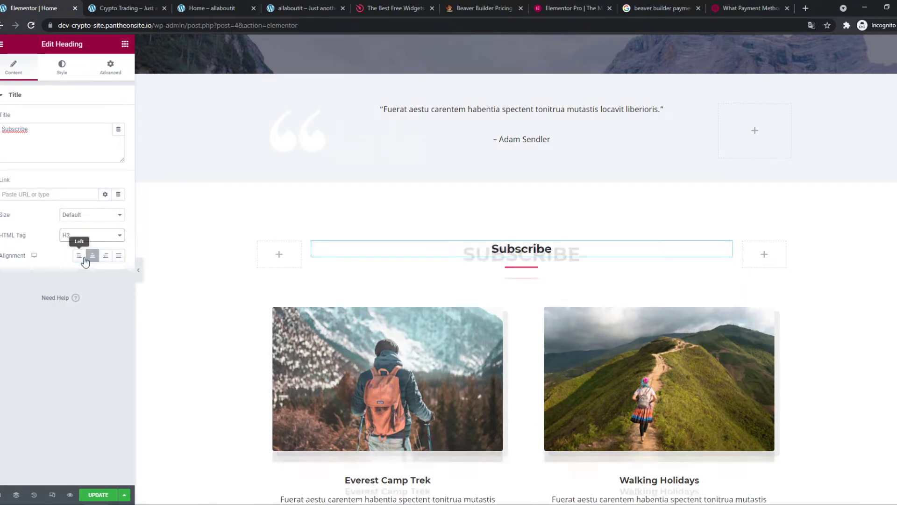
pyautogui.click(86, 236)
pyautogui.click(83, 253)
pyautogui.click(106, 255)
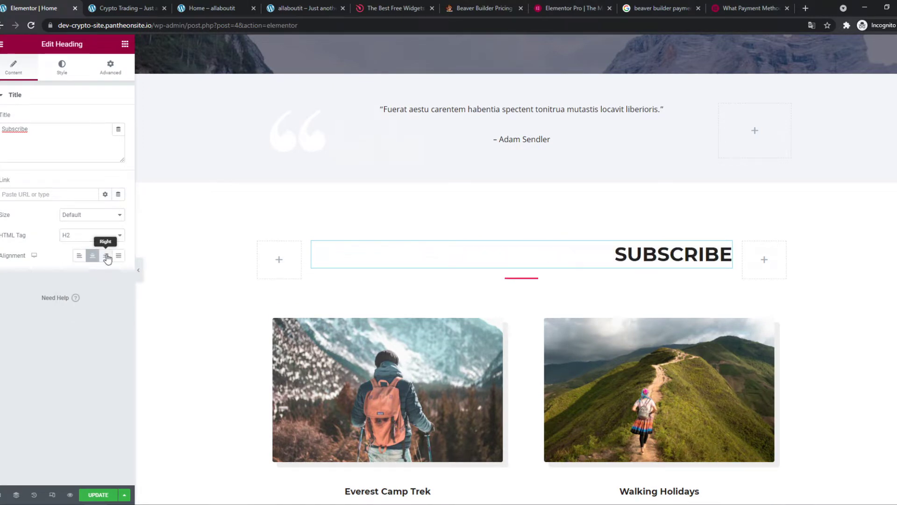
pyautogui.click(93, 255)
# Set the Subscribe heading's text colour to #FF0000
pyautogui.click(62, 68)
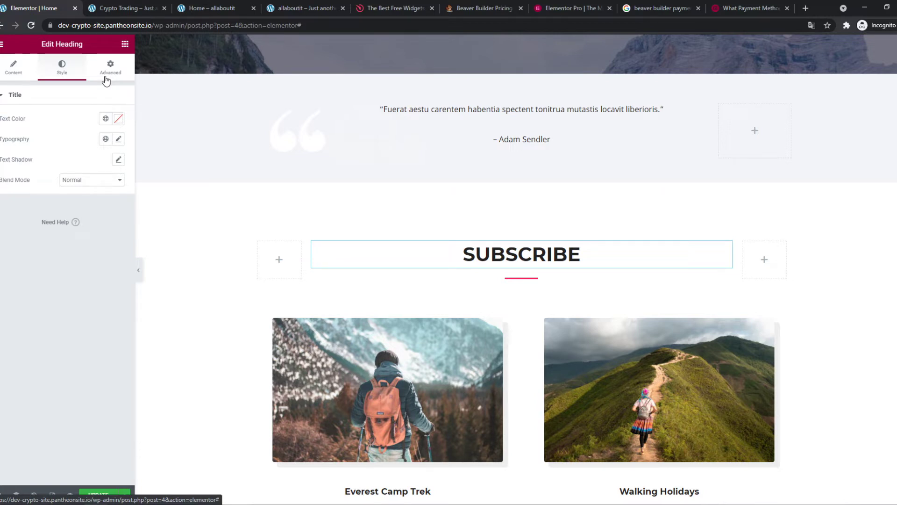
pyautogui.scroll(-1, 377, 371)
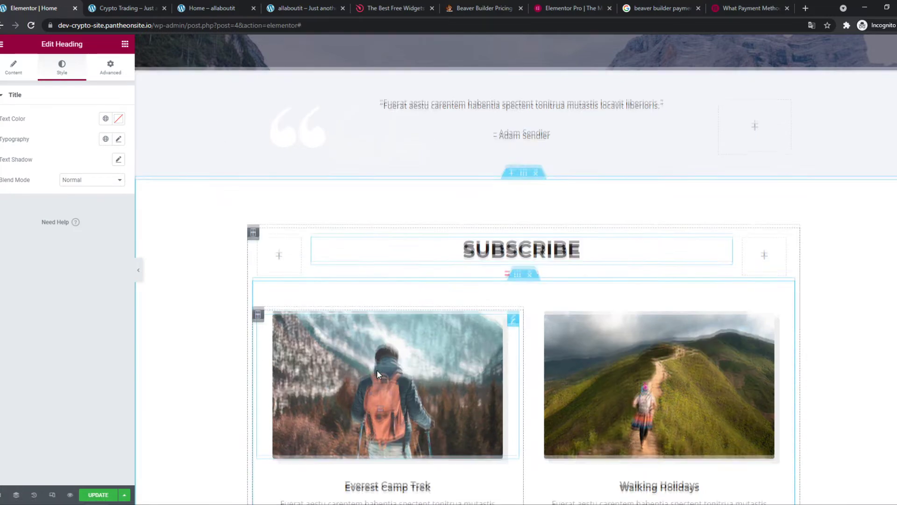
pyautogui.scroll(2, 377, 369)
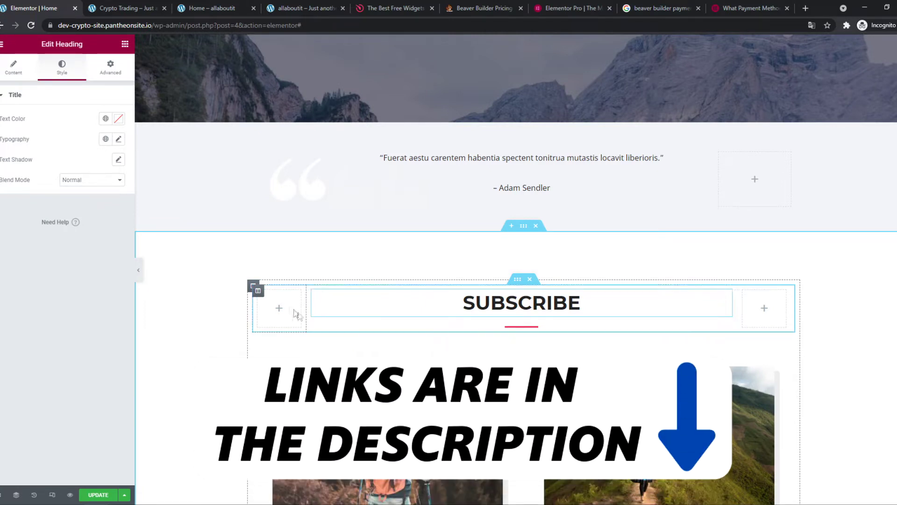
pyautogui.click(117, 122)
pyautogui.write('#FF0000')
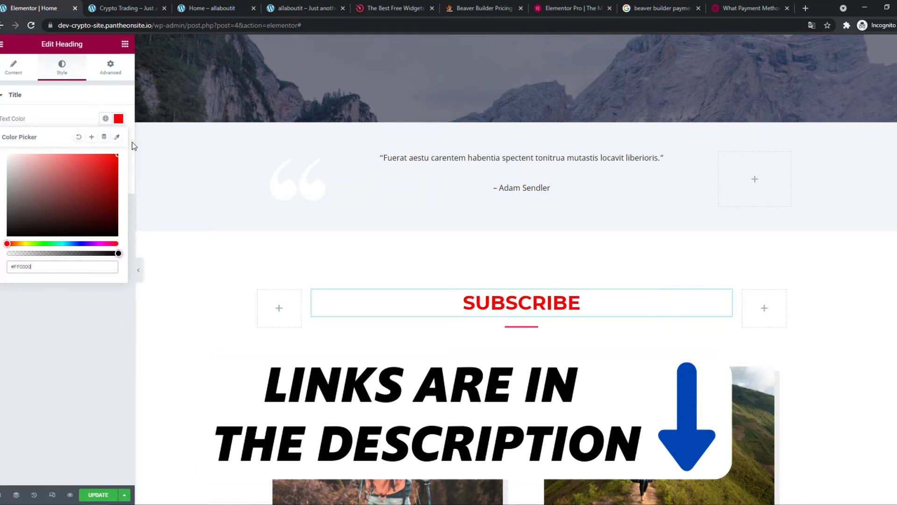
pyautogui.click(132, 146)
# In the Subscribe heading's typography, try weight 900, set the weight to 100 and set the transform to Uppercase
pyautogui.click(118, 139)
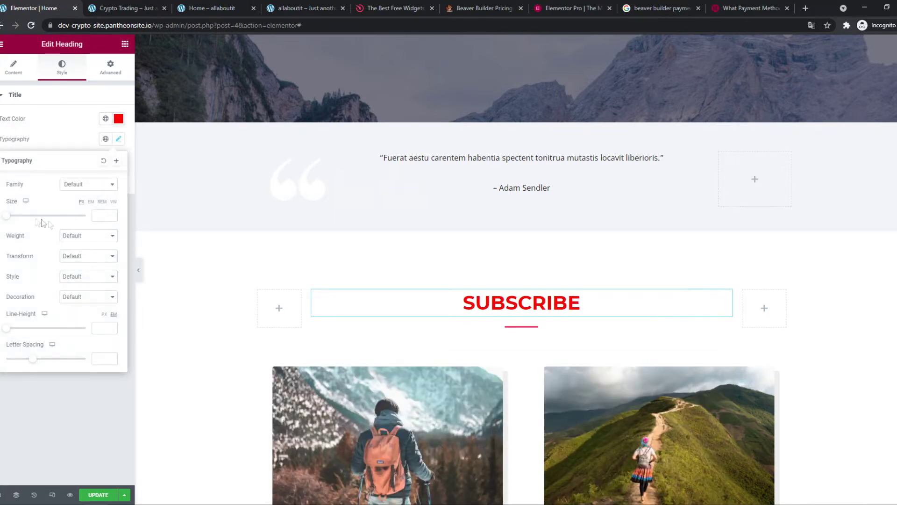
pyautogui.click(74, 240)
pyautogui.click(70, 306)
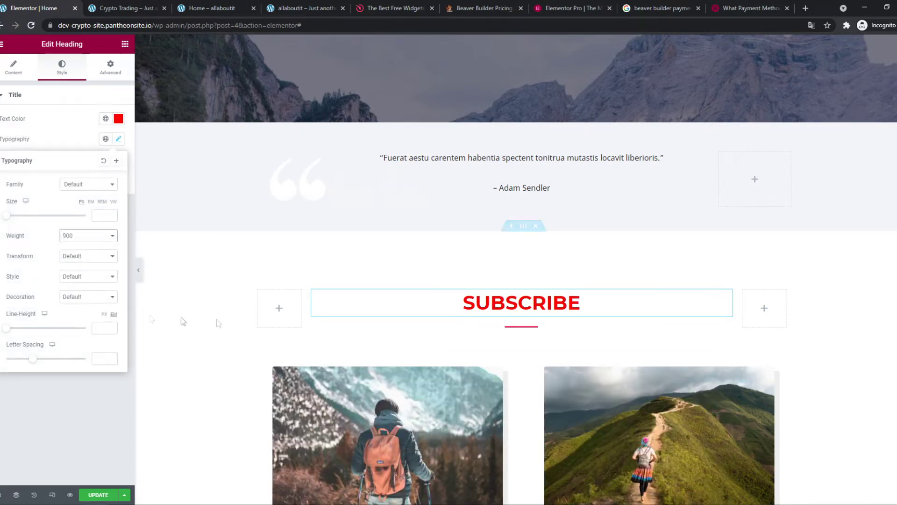
pyautogui.click(88, 235)
pyautogui.click(84, 256)
pyautogui.click(86, 235)
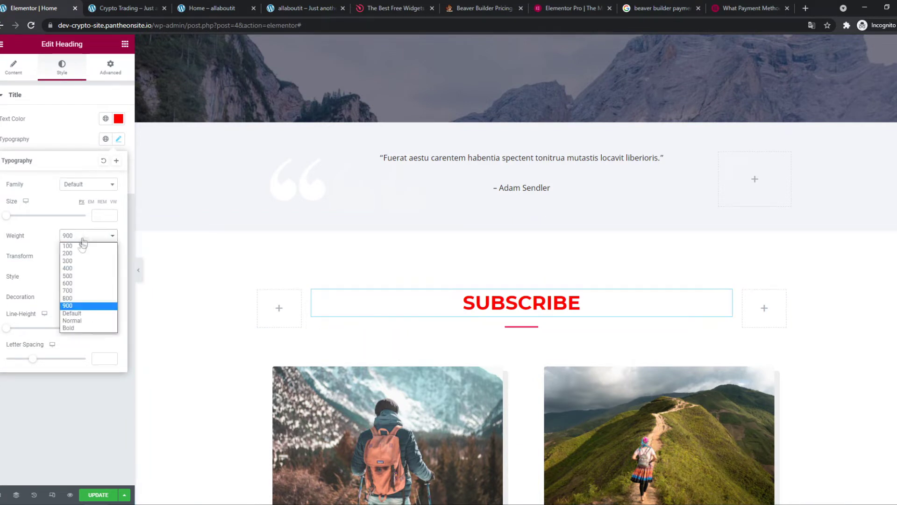
pyautogui.click(80, 251)
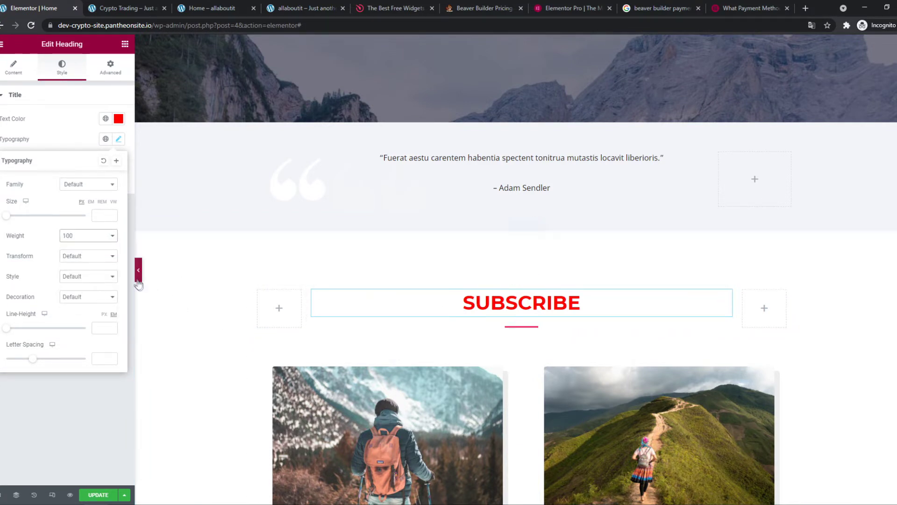
pyautogui.click(104, 256)
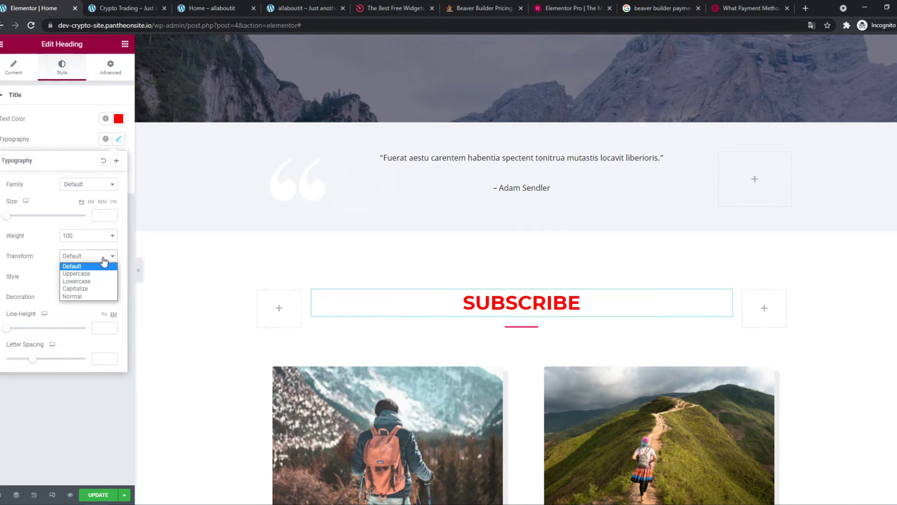
pyautogui.click(97, 275)
pyautogui.click(68, 137)
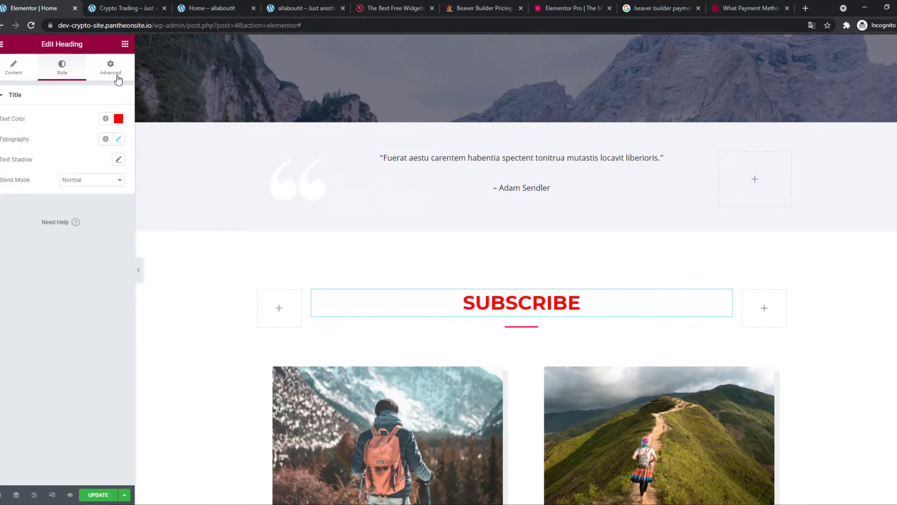
# Unlink the heading's margin and padding, try a 100 px top margin, and set the top margin to 1 px and top padding to 5 px
pyautogui.click(117, 78)
pyautogui.click(112, 129)
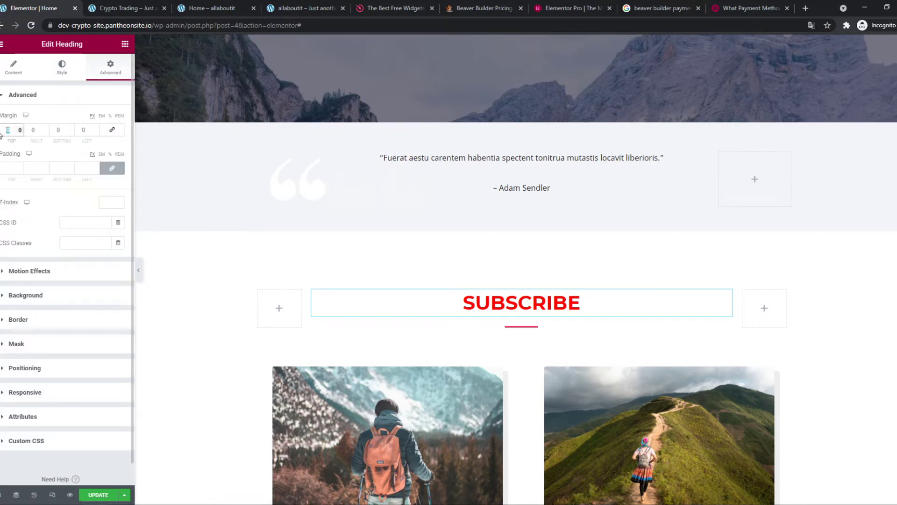
pyautogui.write('100')
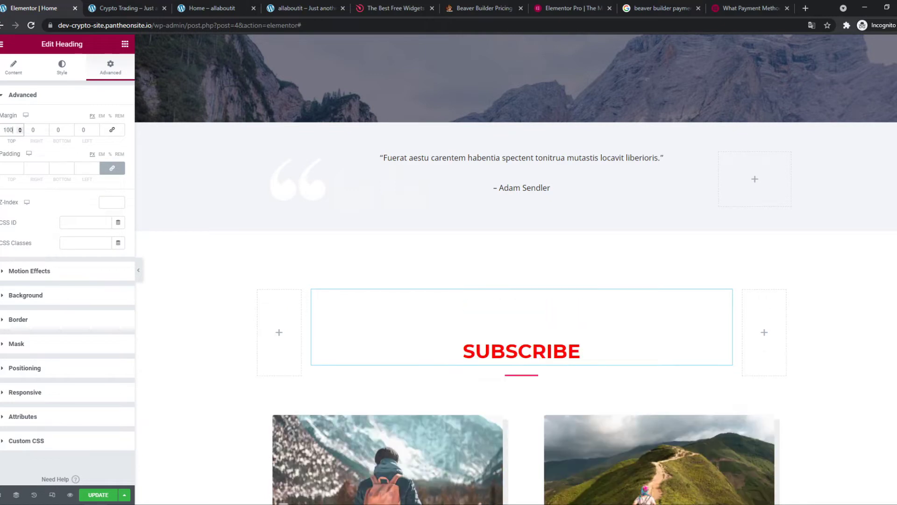
pyautogui.press('BackSpace')
pyautogui.press('BackSpace')
pyautogui.click(112, 168)
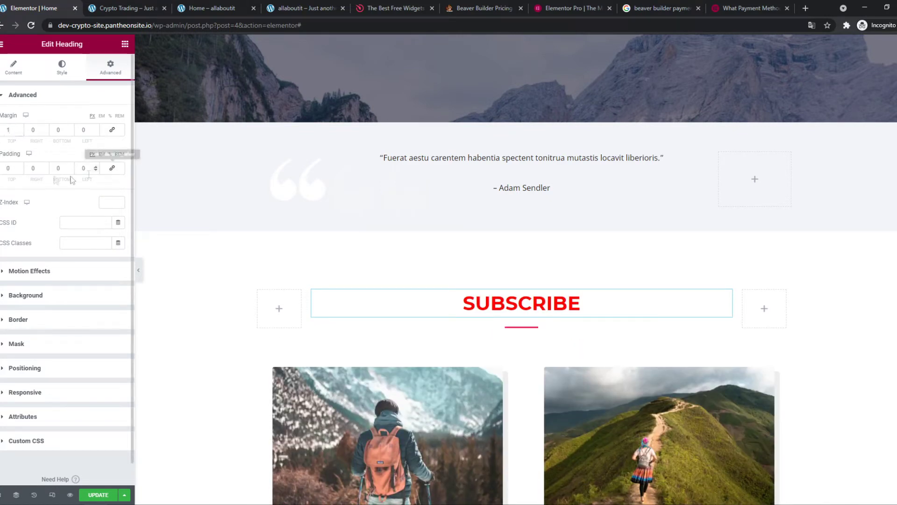
pyautogui.write('5')
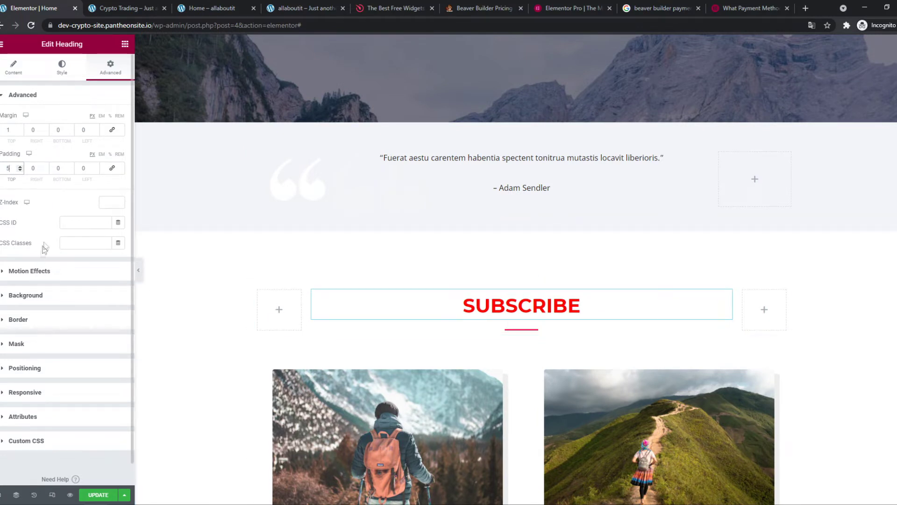
# Examine the heading's Motion Effects and Custom CSS options, and look through the page's remaining sections down to the footer
pyautogui.click(21, 275)
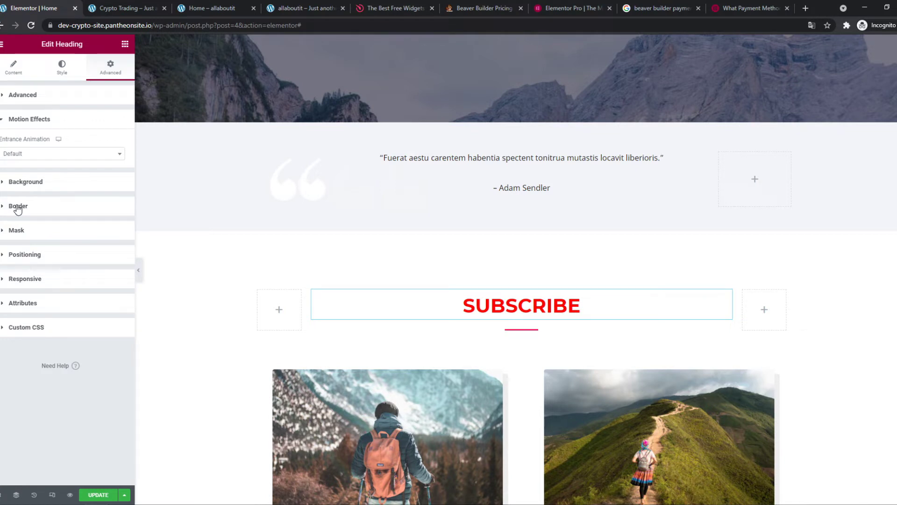
pyautogui.click(9, 328)
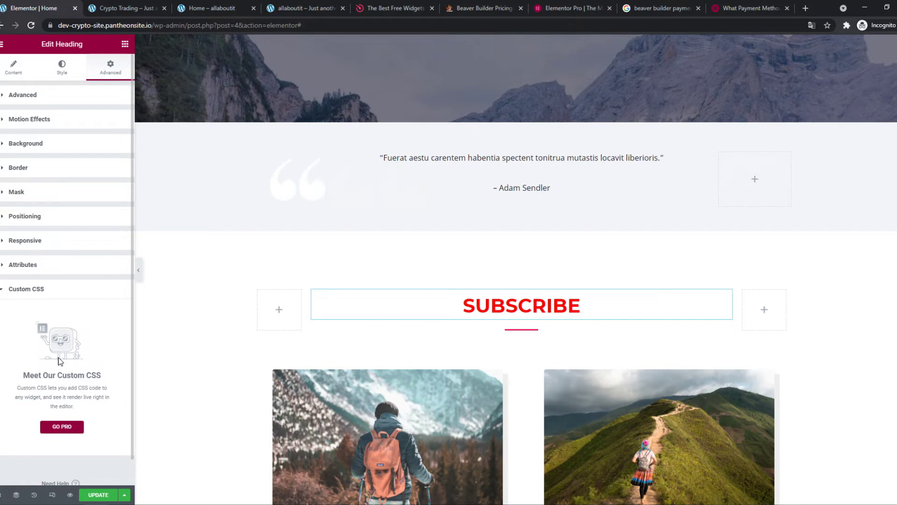
pyautogui.click(10, 74)
pyautogui.click(370, 279)
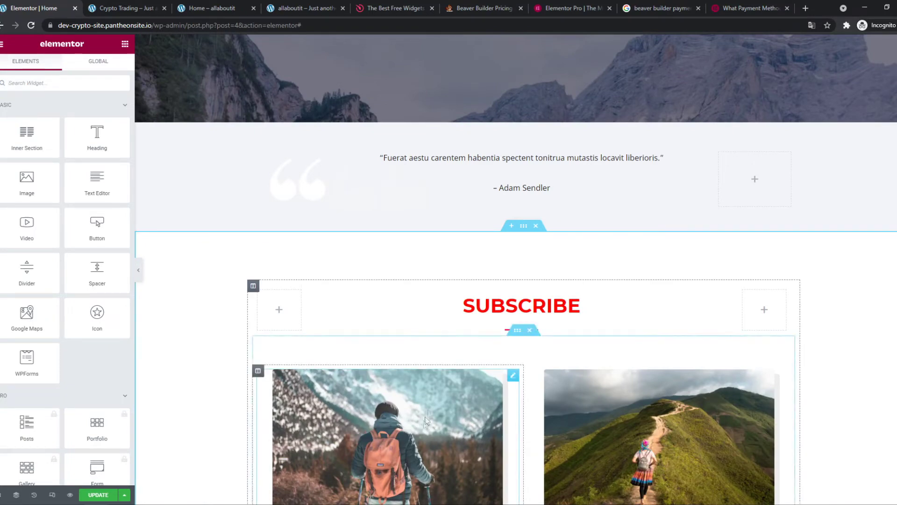
pyautogui.scroll(-2, 444, 285)
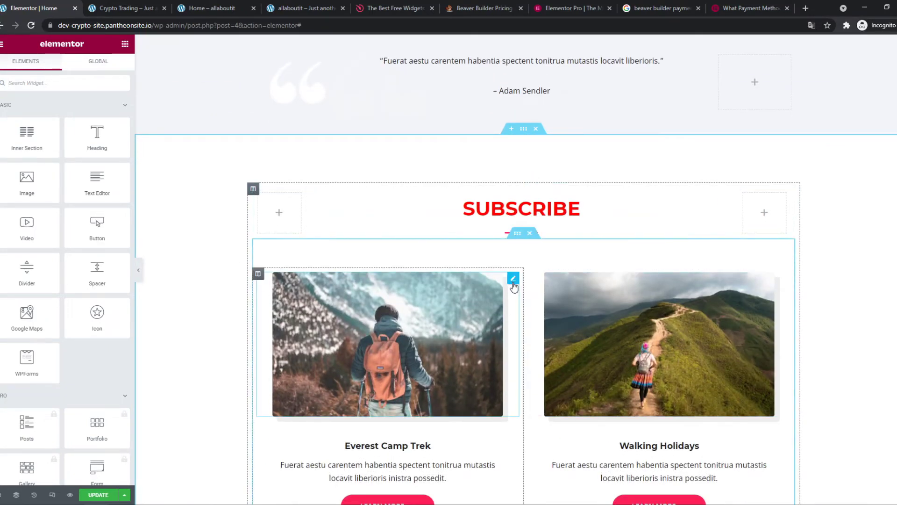
pyautogui.moveTo(514, 287); pyautogui.dragTo(377, 278)
pyautogui.scroll(-15, 378, 278)
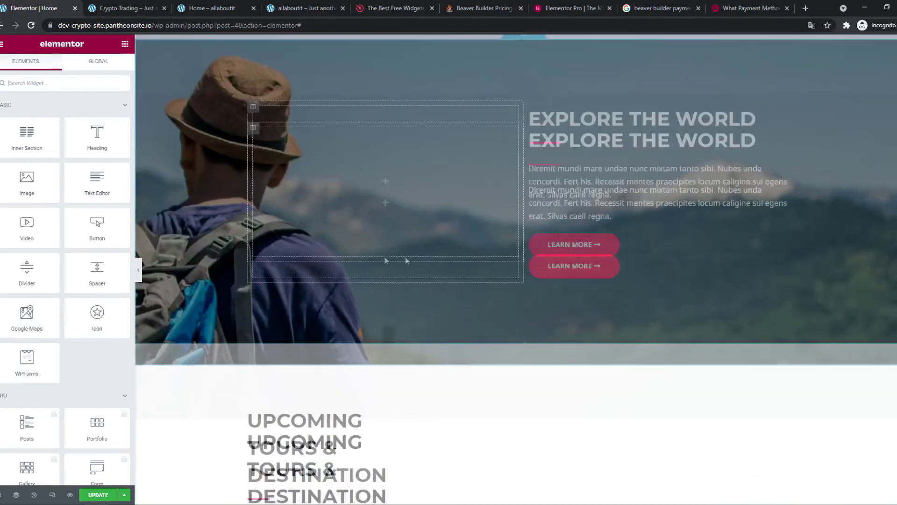
pyautogui.scroll(-5, 337, 250)
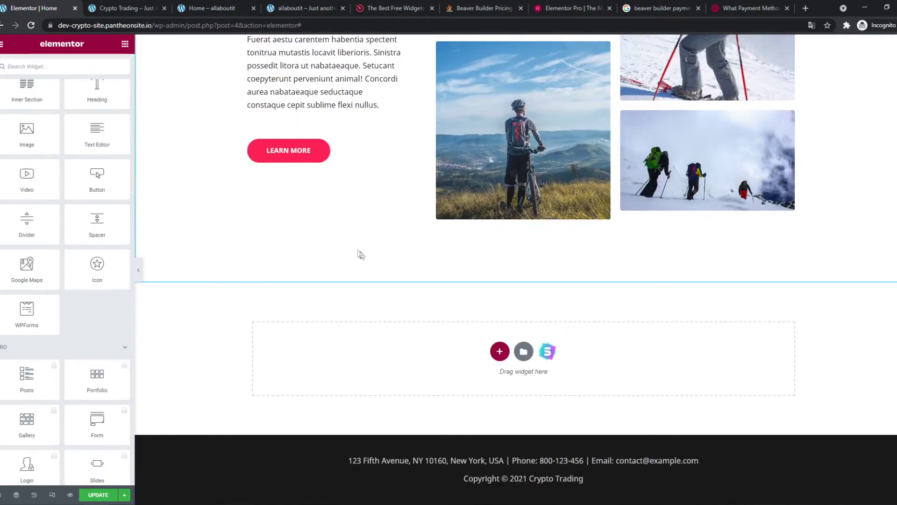
pyautogui.scroll(20, 360, 254)
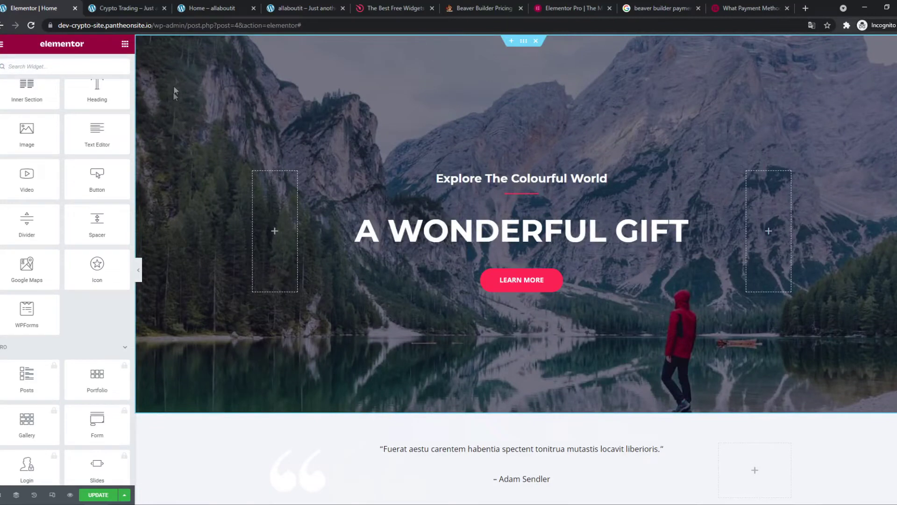
# Switch to the Beaver Builder editor and change the "A Wonderful Gift" heading's text to "Subscribe"
pyautogui.click(204, 9)
pyautogui.click(365, 152)
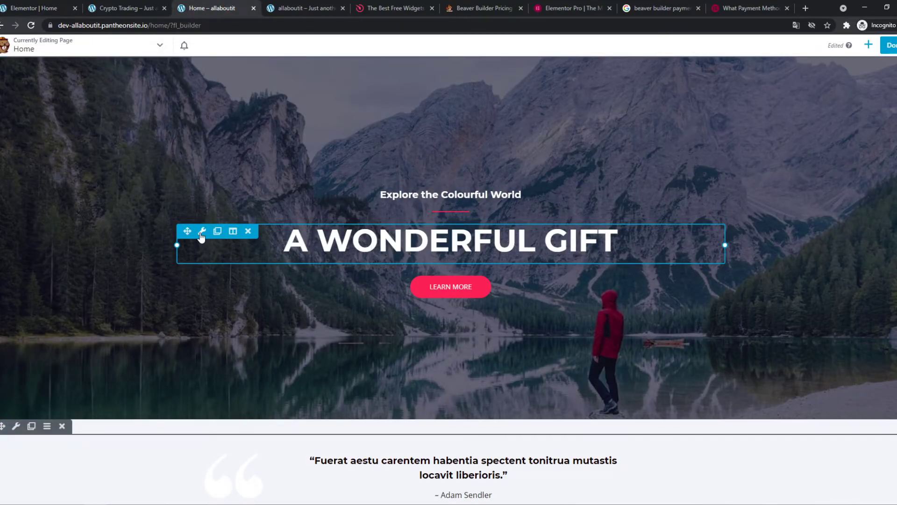
pyautogui.click(202, 233)
pyautogui.moveTo(71, 138); pyautogui.dragTo(9, 137)
pyautogui.write('Sub')
pyautogui.write('scr')
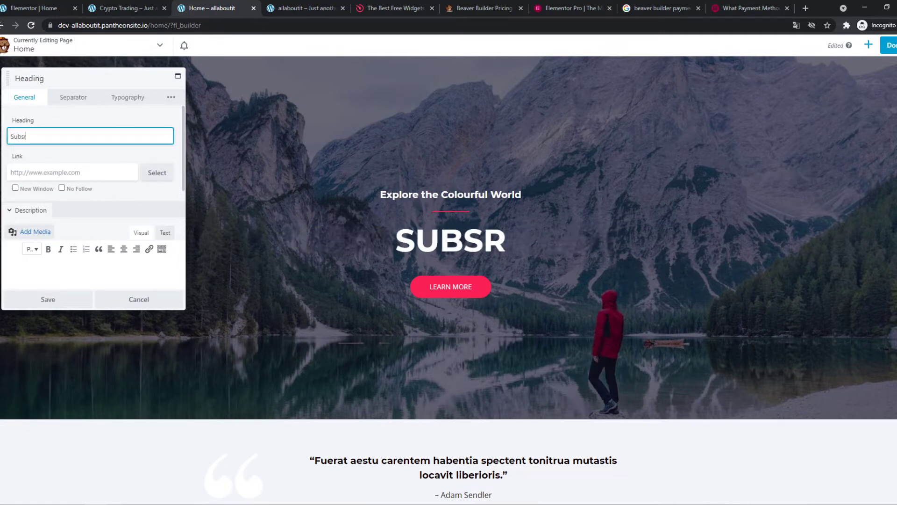
pyautogui.press('BackSpace')
pyautogui.write('crivbe')
pyautogui.press('BackSpace')
pyautogui.press('BackSpace')
pyautogui.press('BackSpace')
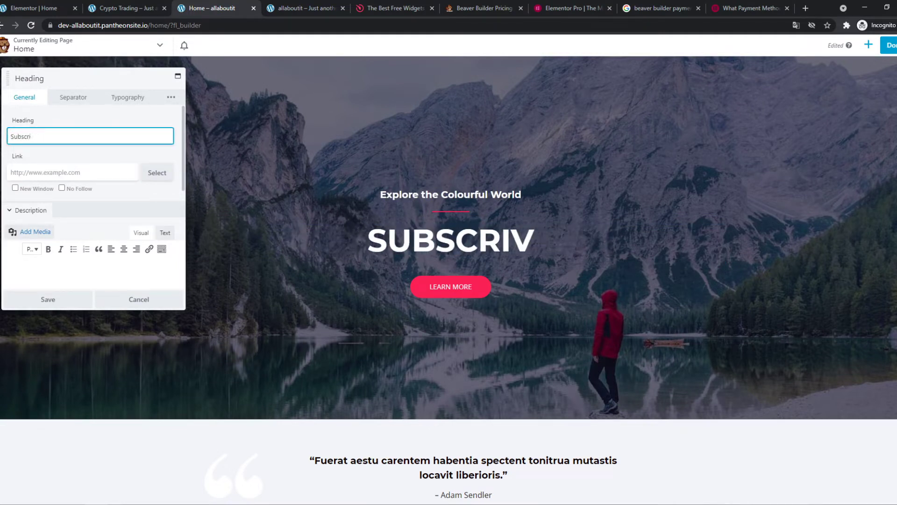
pyautogui.write('be')
pyautogui.click(77, 171)
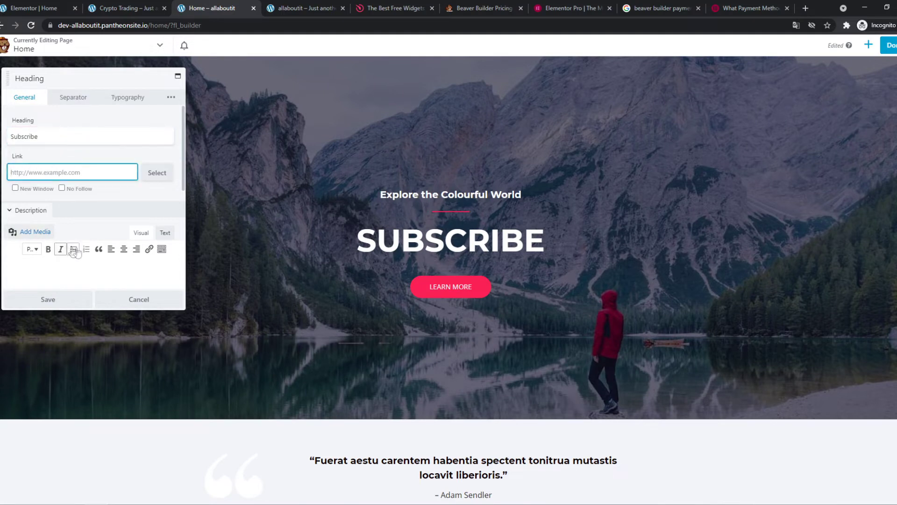
# Try right alignment on the banner's Subscribe heading and restore its centre alignment
pyautogui.scroll(-1, 77, 219)
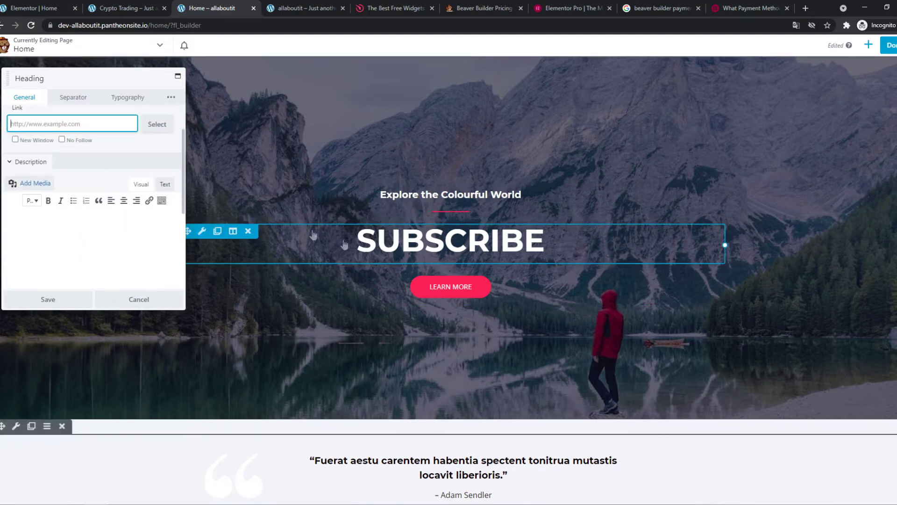
pyautogui.scroll(-1, 60, 213)
pyautogui.scroll(-2, 59, 213)
pyautogui.click(47, 236)
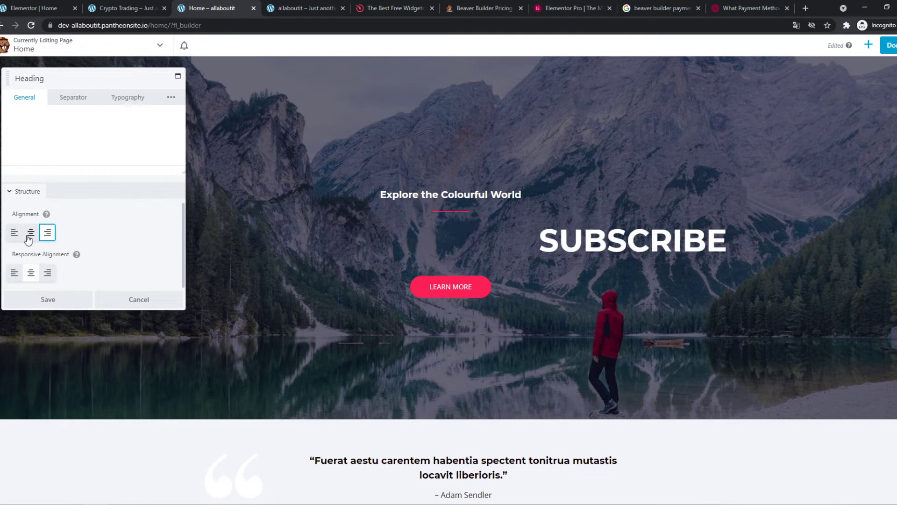
pyautogui.click(32, 236)
pyautogui.scroll(5, 70, 187)
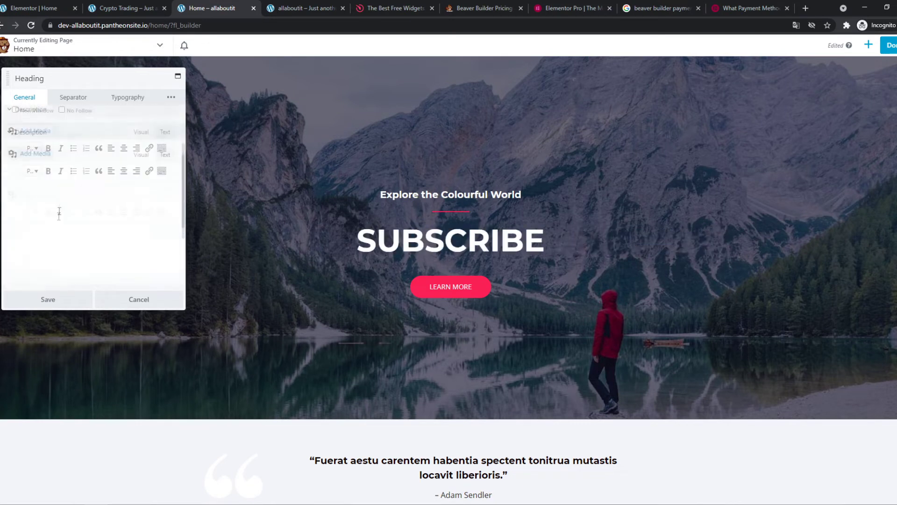
# Try the Line separator style on the banner's Subscribe heading and restore the separator style to None
pyautogui.click(74, 98)
pyautogui.click(40, 157)
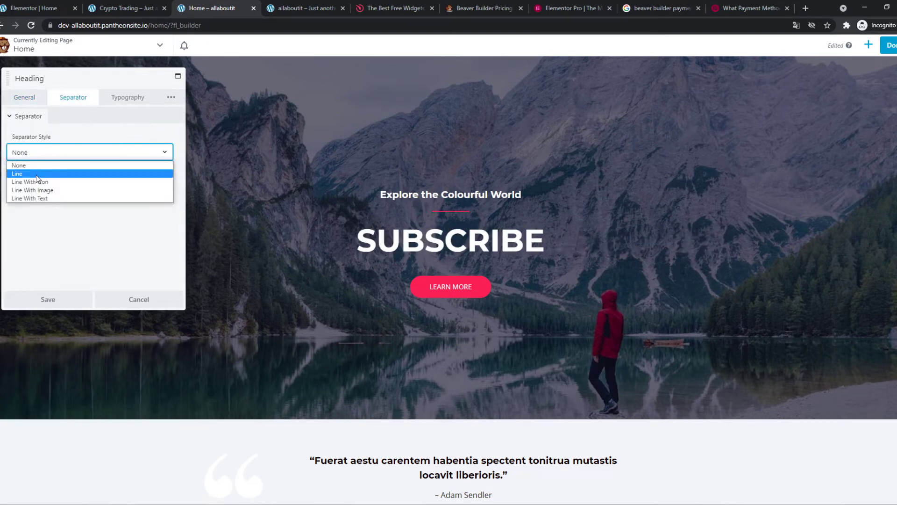
pyautogui.click(28, 174)
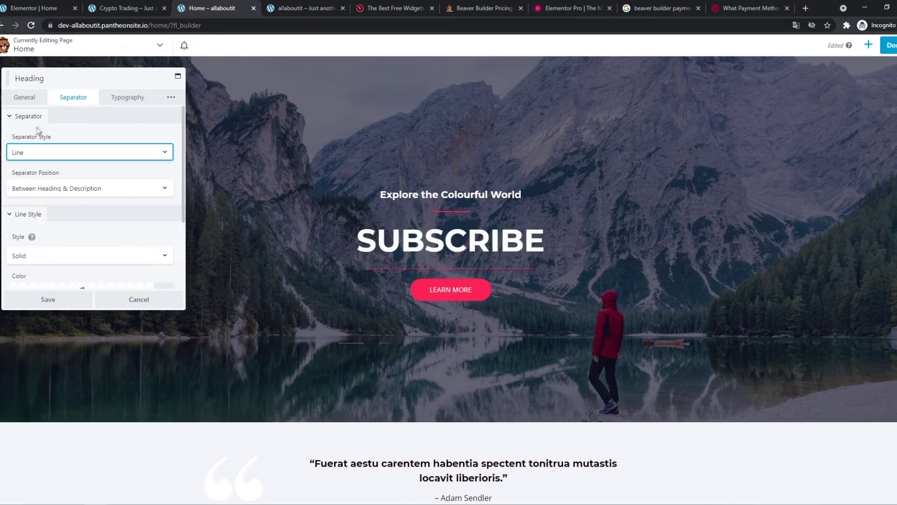
pyautogui.click(35, 151)
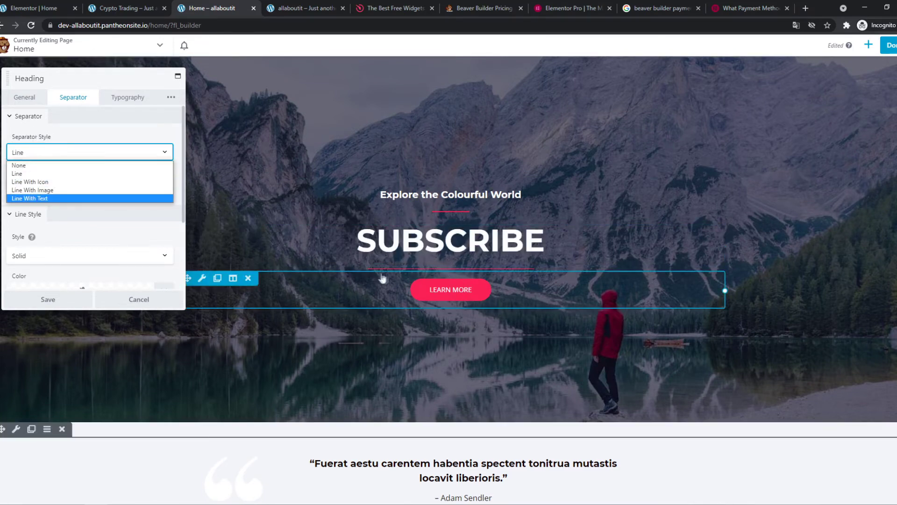
pyautogui.click(29, 154)
pyautogui.click(30, 154)
pyautogui.click(28, 151)
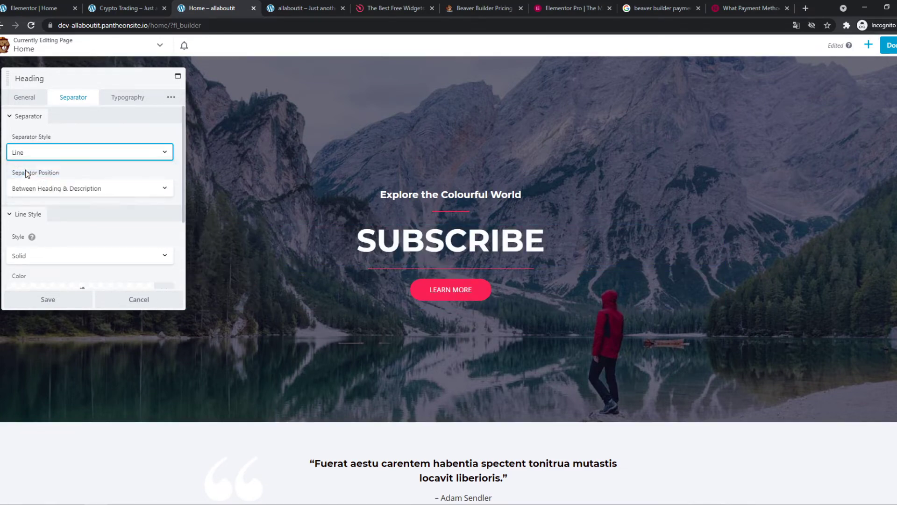
pyautogui.click(28, 152)
pyautogui.click(19, 165)
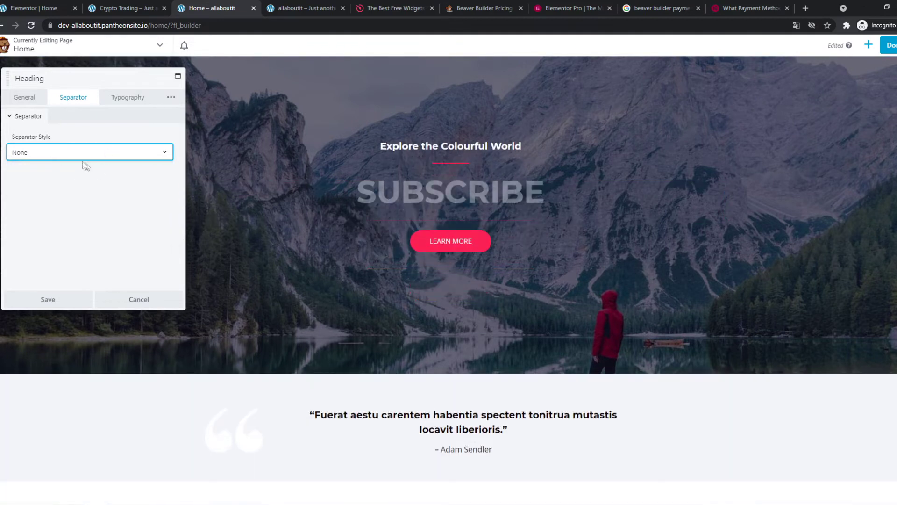
# Examine the Subscribe heading's typography options and its advanced spacing, visibility, animation and HTML element settings
pyautogui.click(120, 106)
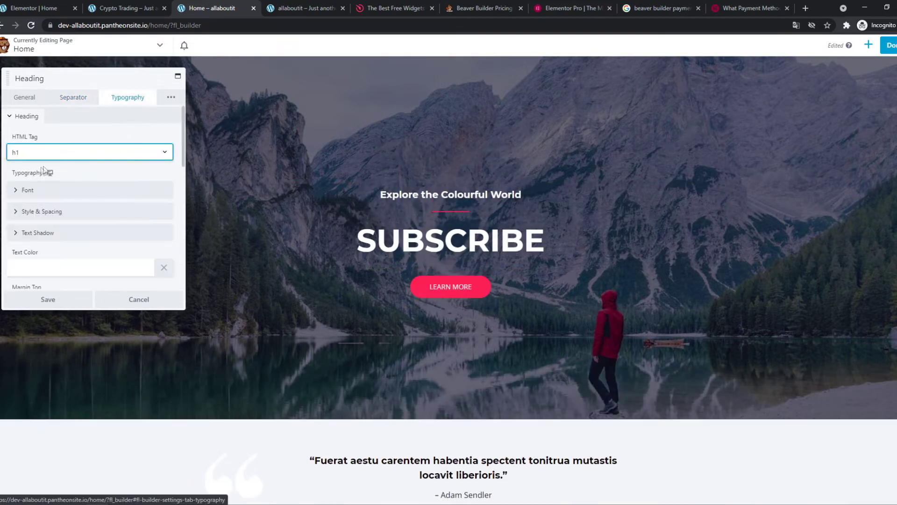
pyautogui.scroll(-3, 44, 173)
pyautogui.scroll(4, 42, 159)
pyautogui.scroll(-2, 42, 154)
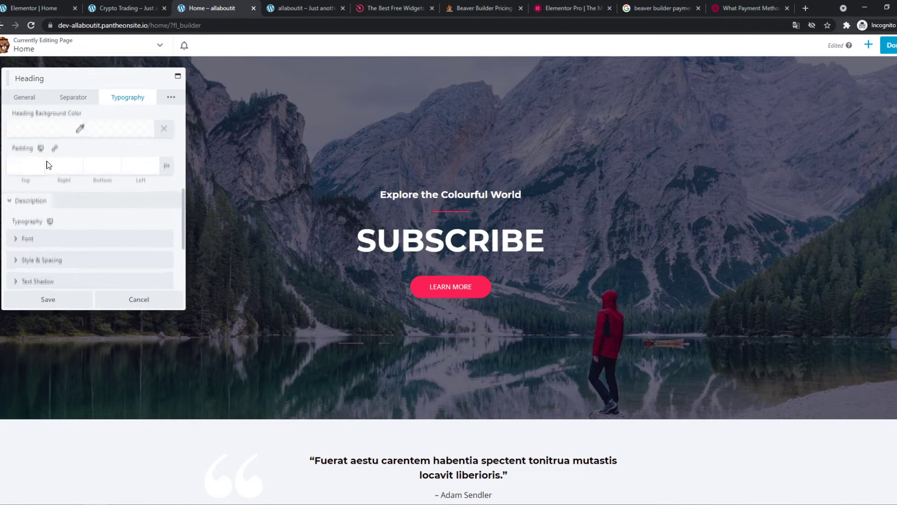
pyautogui.scroll(2, 46, 158)
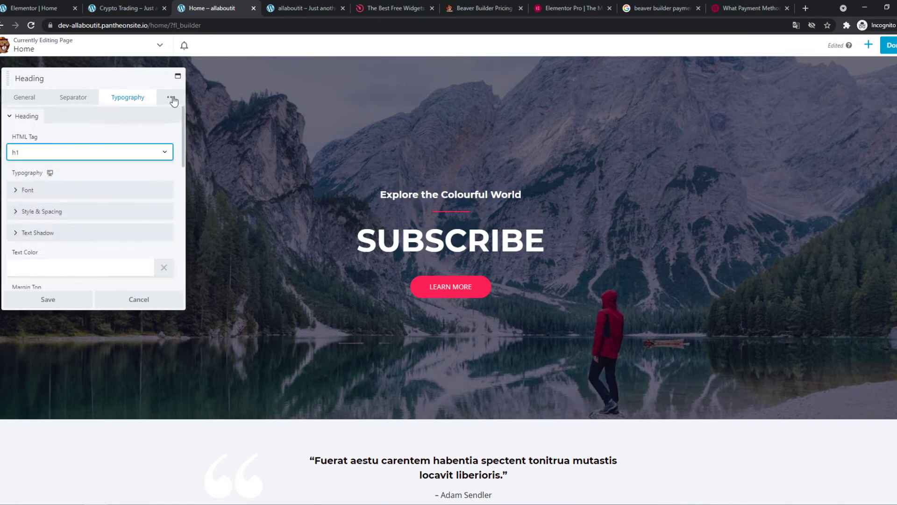
pyautogui.click(172, 97)
pyautogui.click(62, 121)
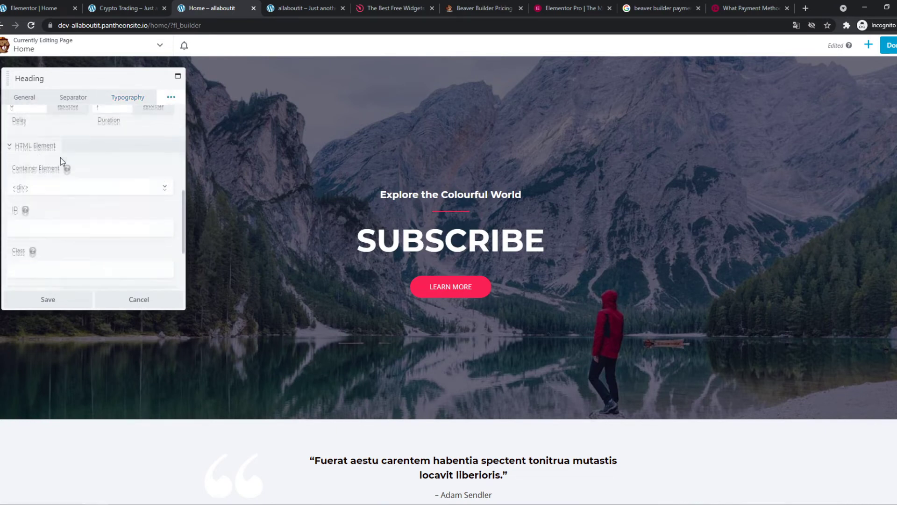
# Compare the Home page banner in the Elementor editor, on the live Elementor site and in the Beaver Builder editor
pyautogui.click(35, 8)
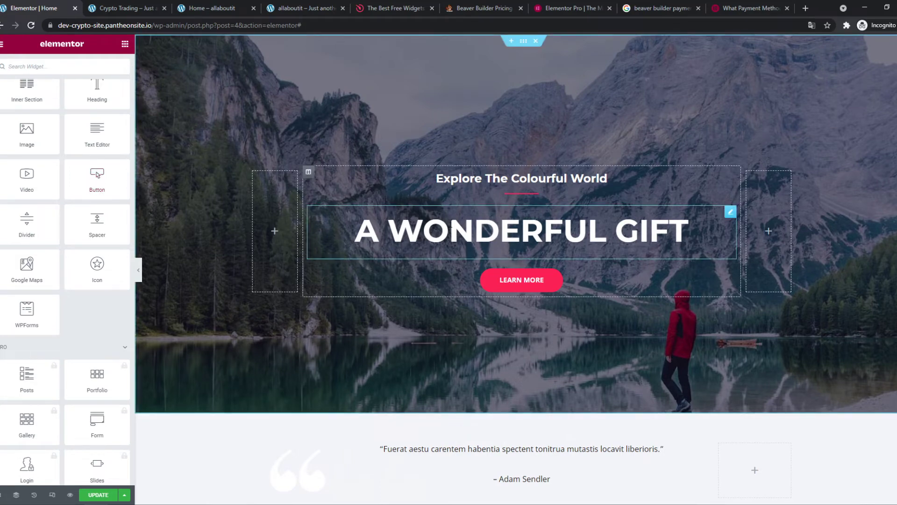
pyautogui.click(521, 232)
pyautogui.click(123, 8)
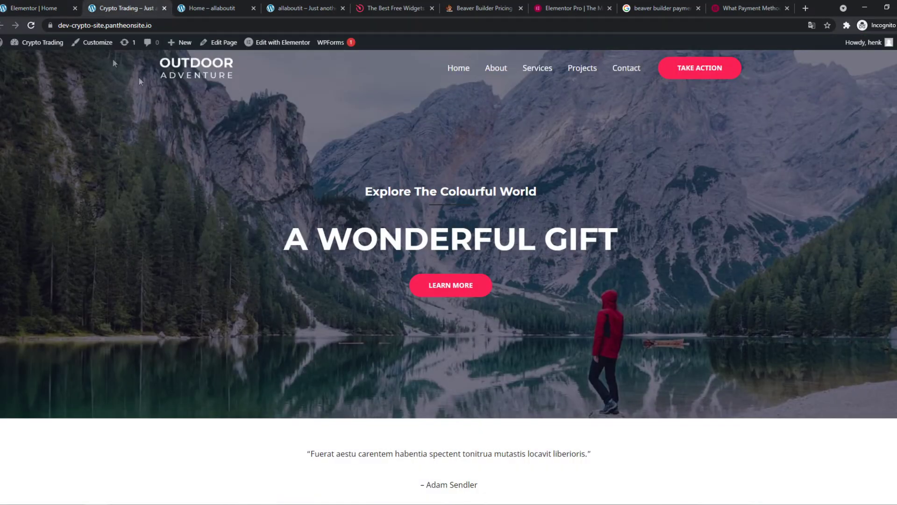
pyautogui.click(212, 8)
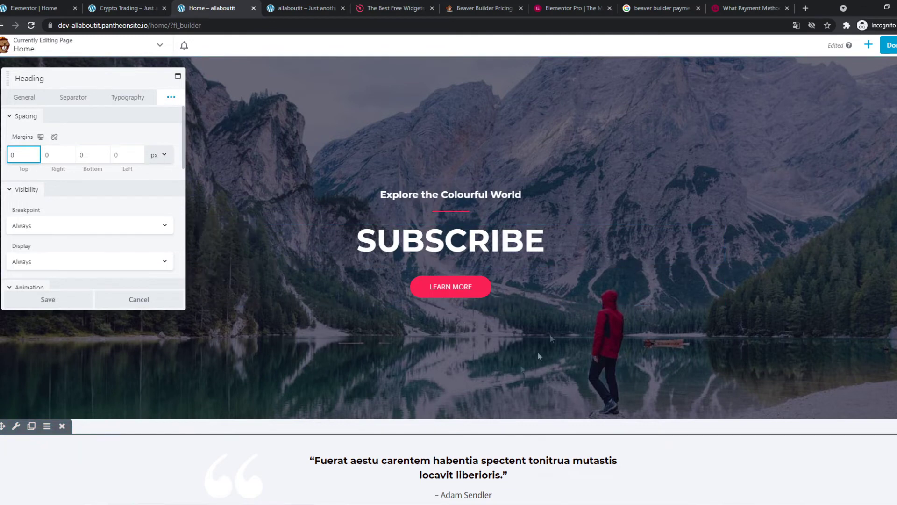
pyautogui.scroll(-3, 391, 308)
pyautogui.scroll(3, 392, 309)
pyautogui.click(286, 141)
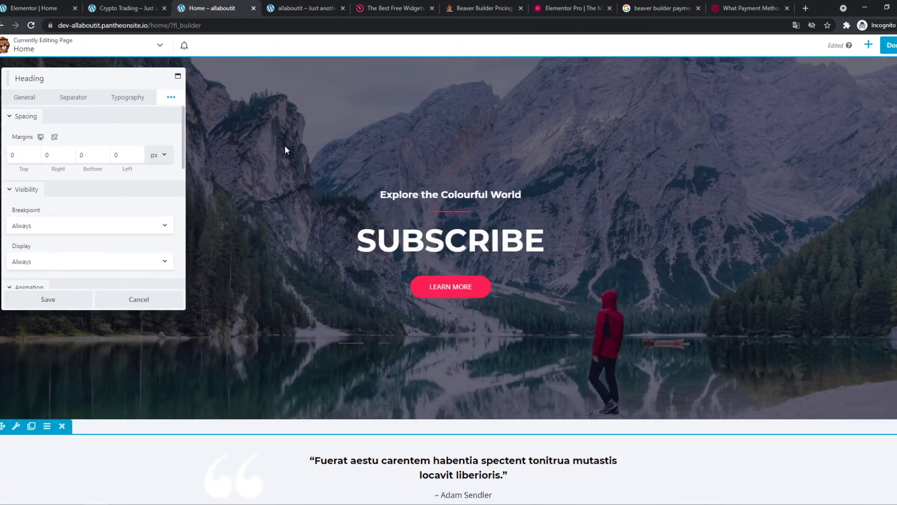
pyautogui.click(35, 8)
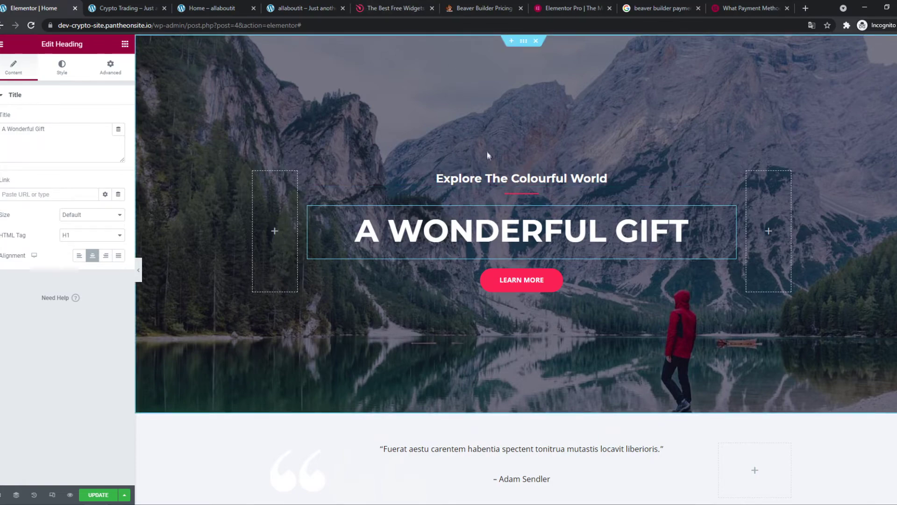
# Switch to Elfsight's widget catalogue, open the Airbnb Reviews widget and look through its overview page
pyautogui.click(392, 8)
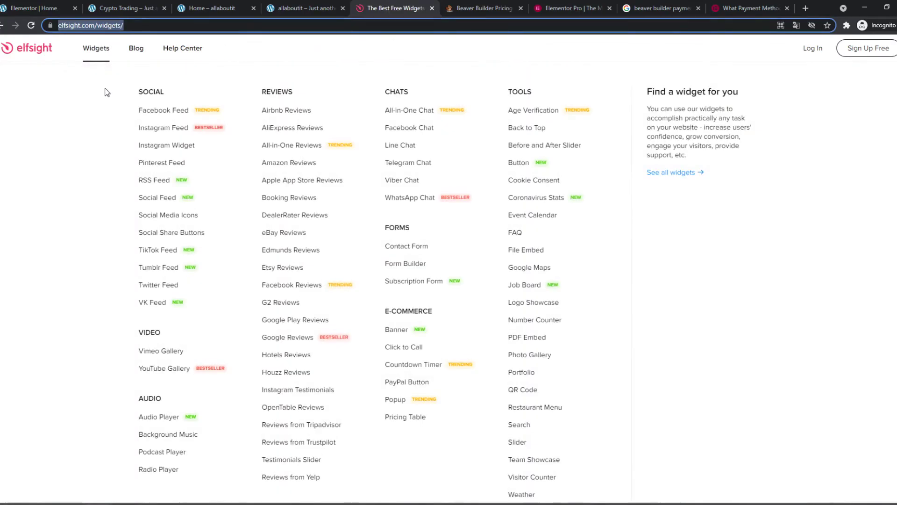
pyautogui.click(106, 90)
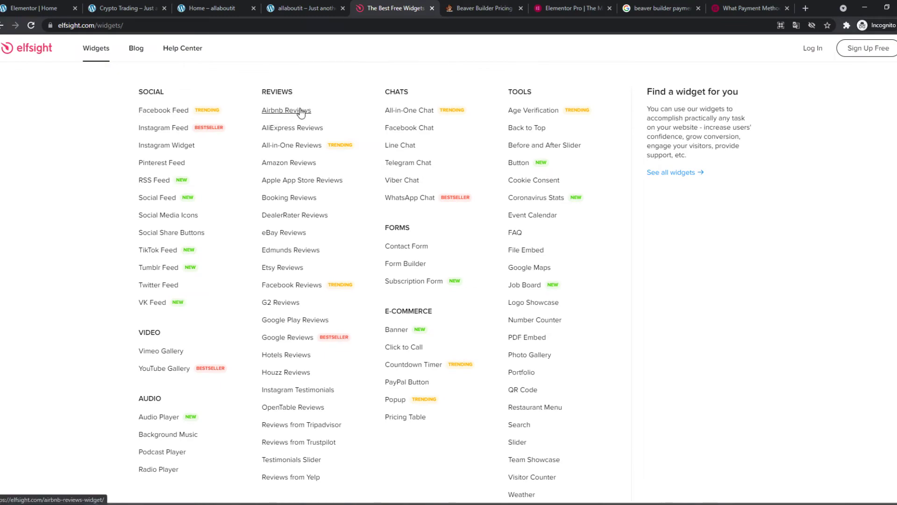
pyautogui.click(274, 113)
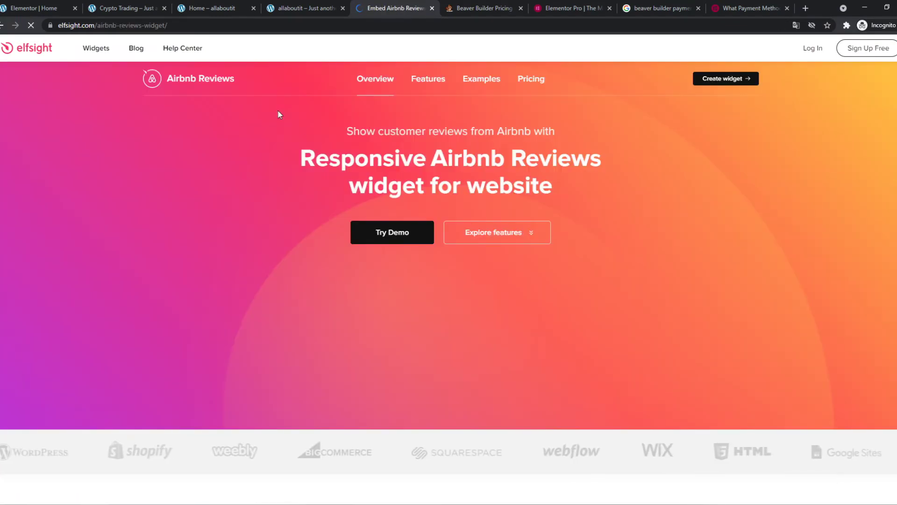
pyautogui.scroll(-8, 318, 135)
pyautogui.scroll(10, 304, 223)
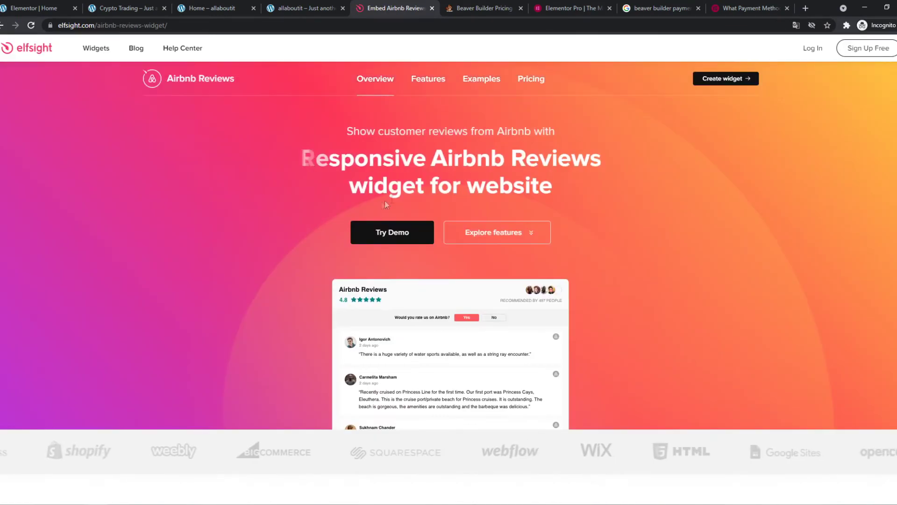
pyautogui.click(502, 235)
pyautogui.scroll(10, 502, 235)
# Start creating an Airbnb Reviews widget and bring up its template selection
pyautogui.click(728, 79)
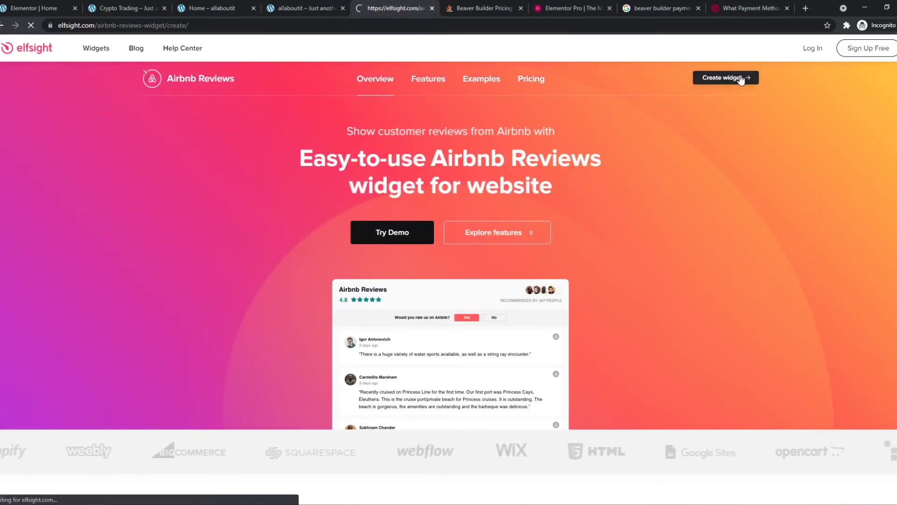
pyautogui.scroll(-2, 448, 280)
pyautogui.scroll(1, 32, 208)
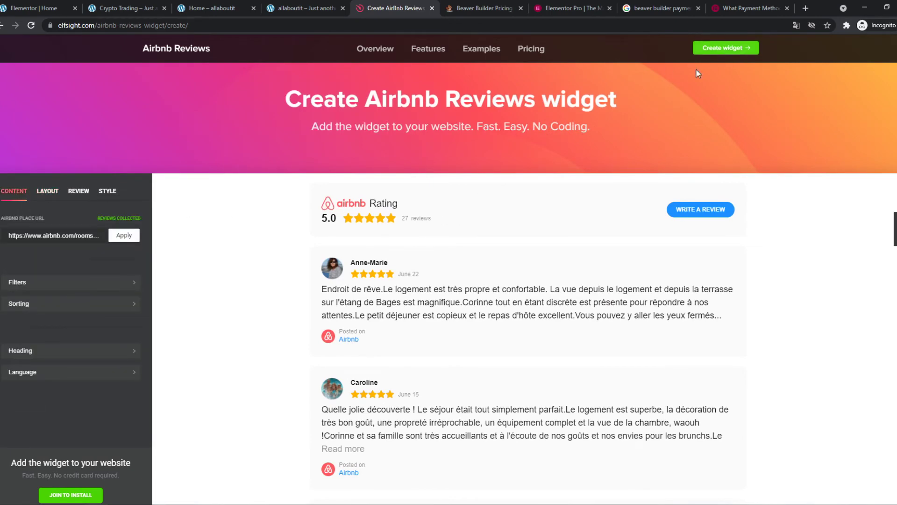
pyautogui.click(711, 50)
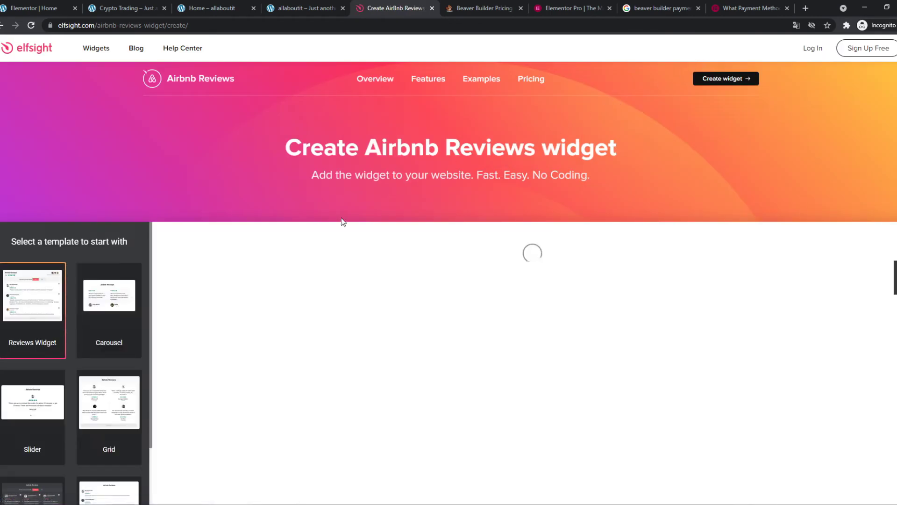
# Examine the Airbnb Reviews widget's templates, its review preview and the instructions for adding it to a website
pyautogui.scroll(-1, 549, 216)
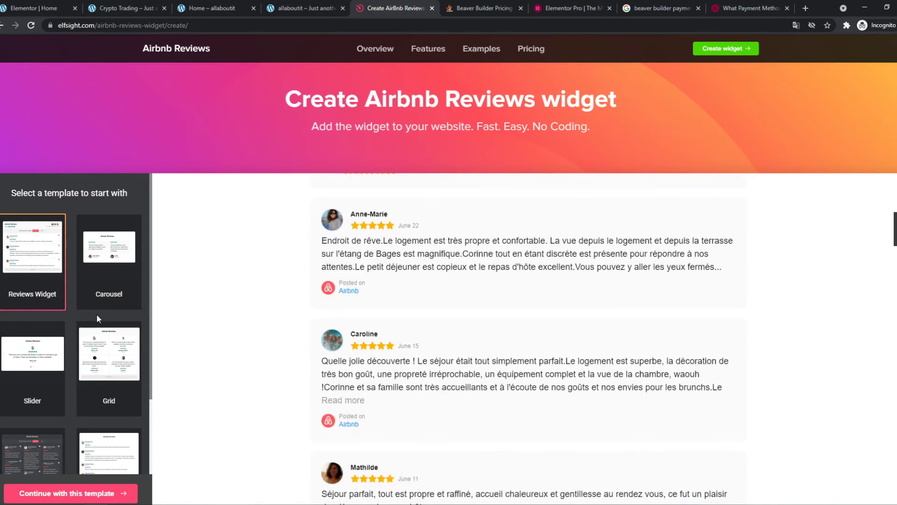
pyautogui.scroll(-3, 96, 313)
pyautogui.scroll(-5, 411, 327)
pyautogui.scroll(-10, 431, 255)
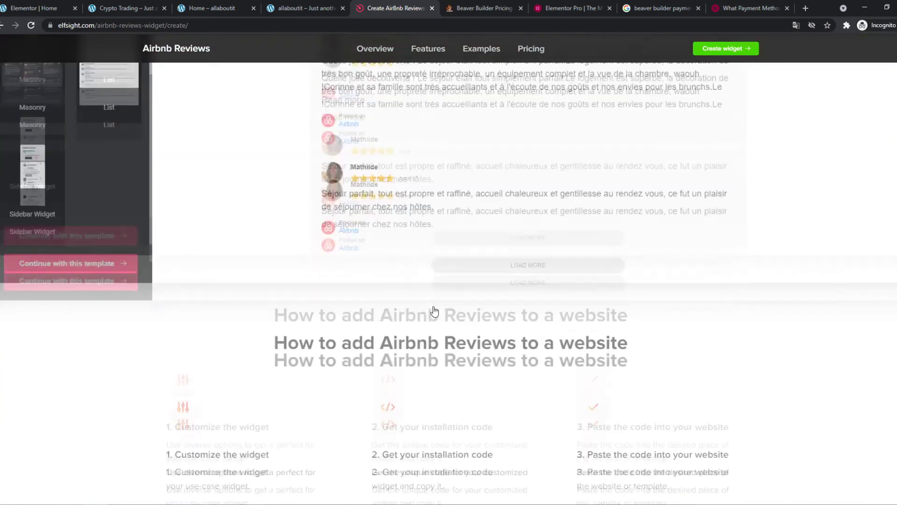
pyautogui.scroll(8, 426, 311)
pyautogui.scroll(-1, 367, 329)
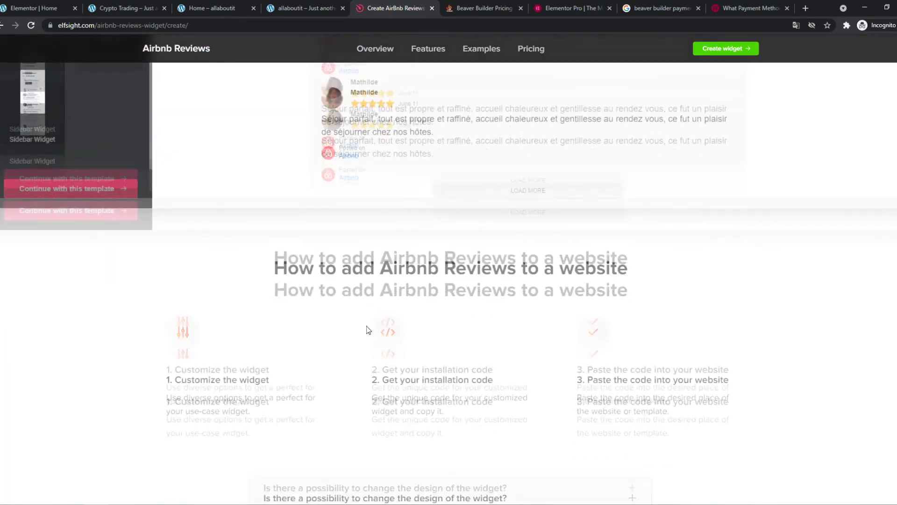
pyautogui.scroll(4, 299, 268)
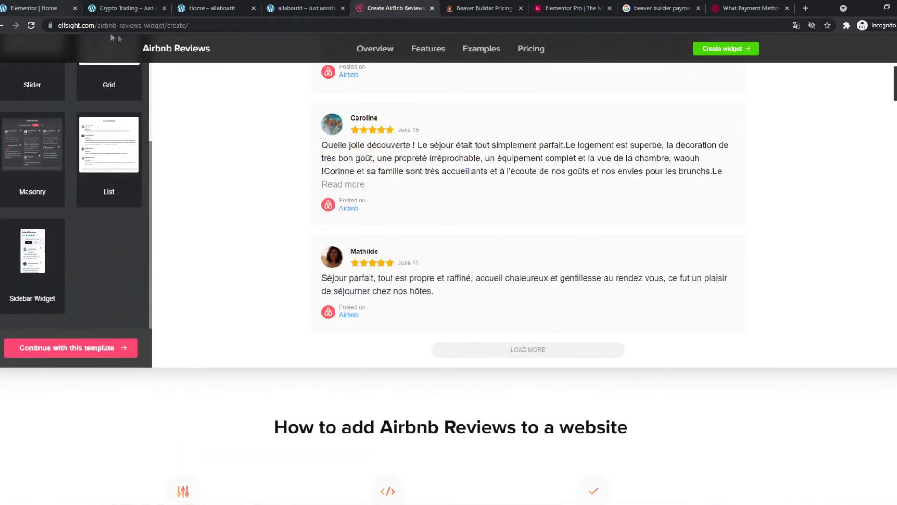
pyautogui.scroll(8, 470, 327)
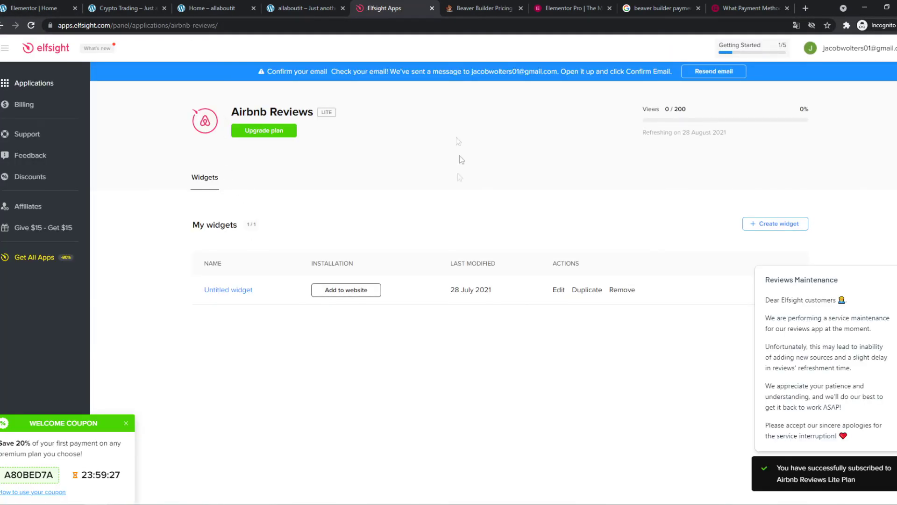
# Copy the installation code of the untitled Airbnb Reviews widget from the Elfsight account
pyautogui.moveTo(233, 112); pyautogui.dragTo(329, 128)
pyautogui.click(355, 157)
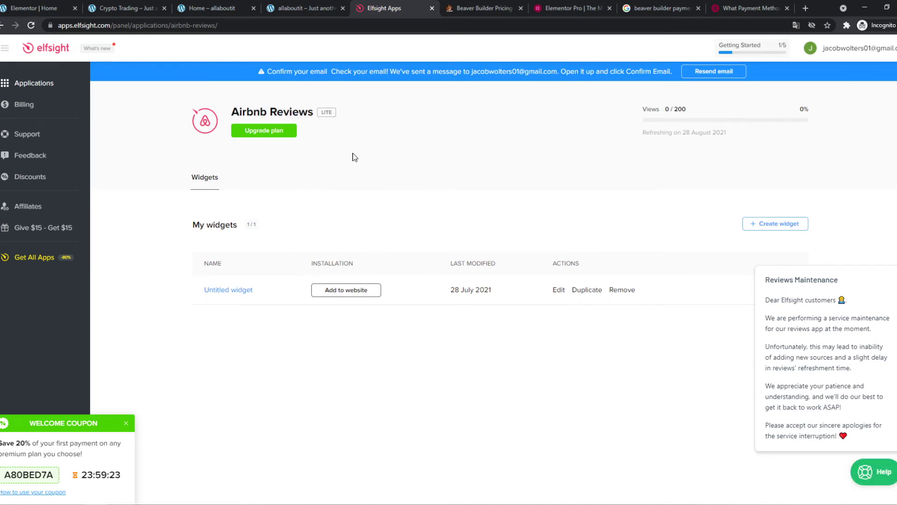
pyautogui.click(346, 289)
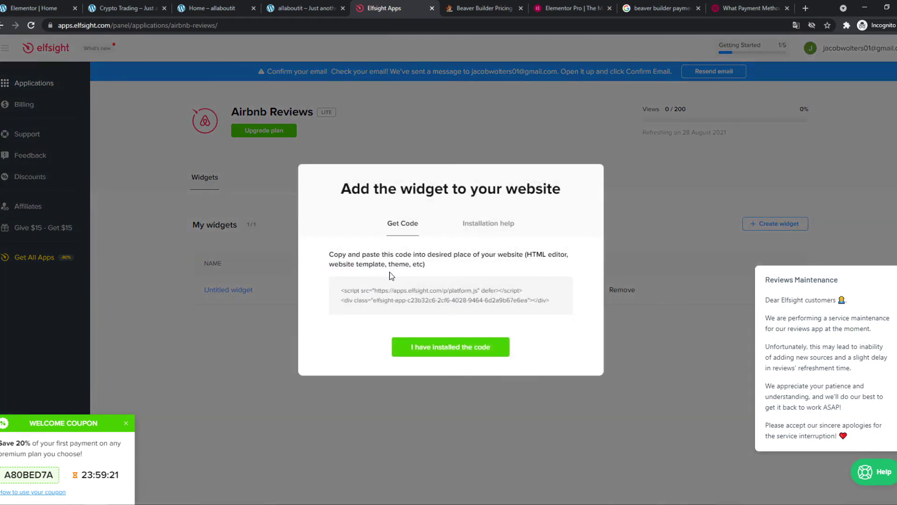
pyautogui.click(536, 288)
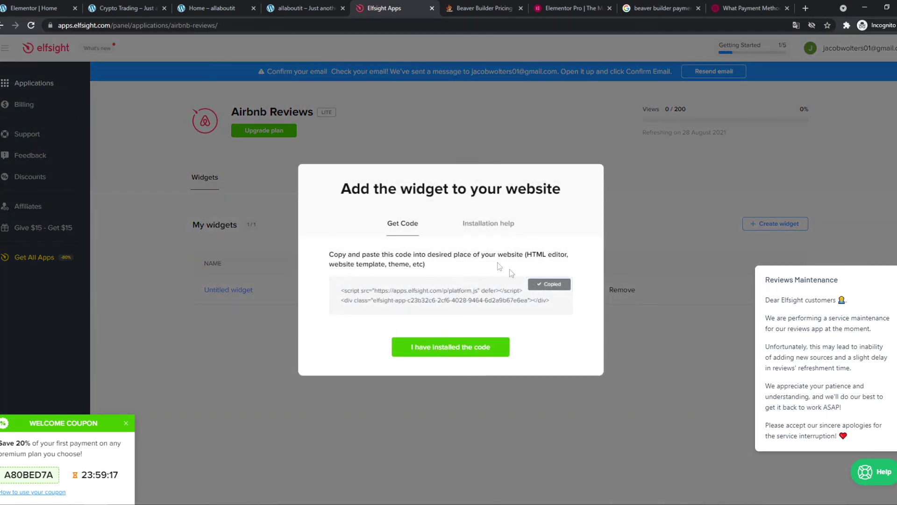
# In the Elementor editor, add a Shortcode widget below the banner's Learn More button and paste the Elfsight code into it
pyautogui.click(47, 8)
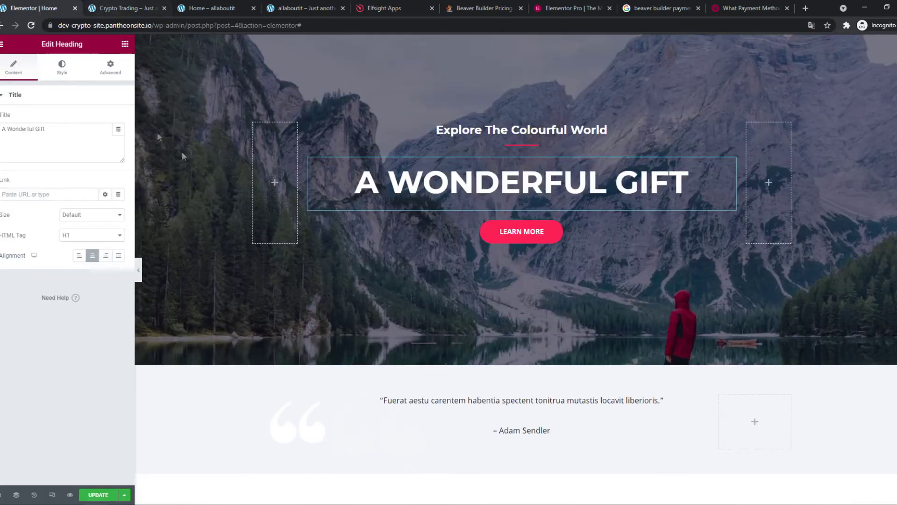
pyautogui.click(124, 45)
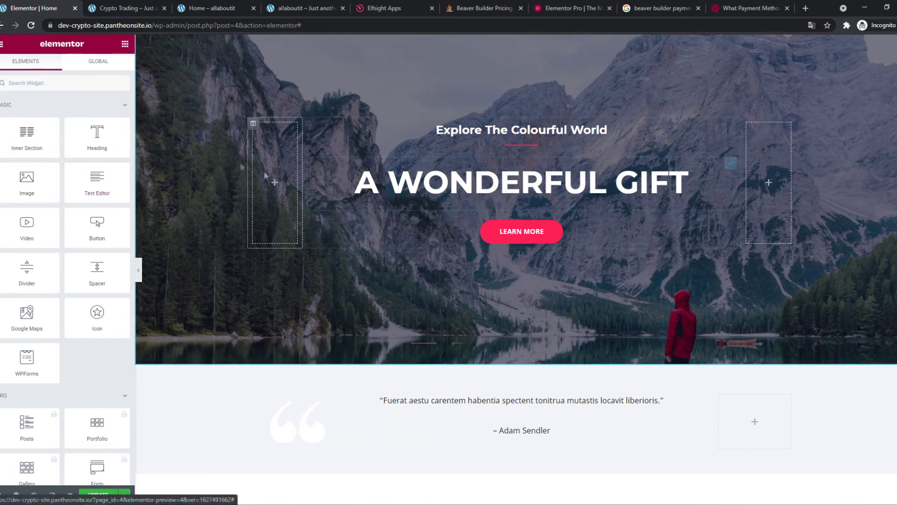
pyautogui.click(94, 81)
pyautogui.write('short')
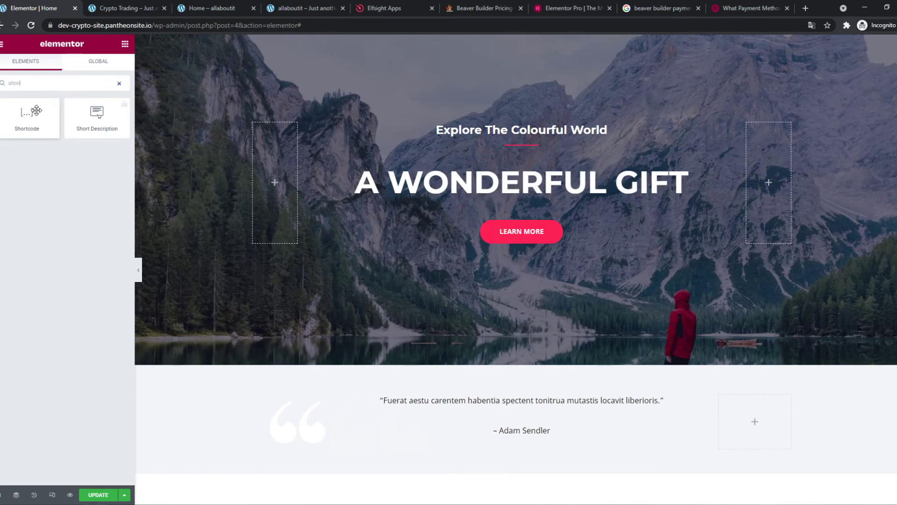
pyautogui.moveTo(34, 110); pyautogui.dragTo(509, 246)
pyautogui.hotkey('ctrl', 'v')
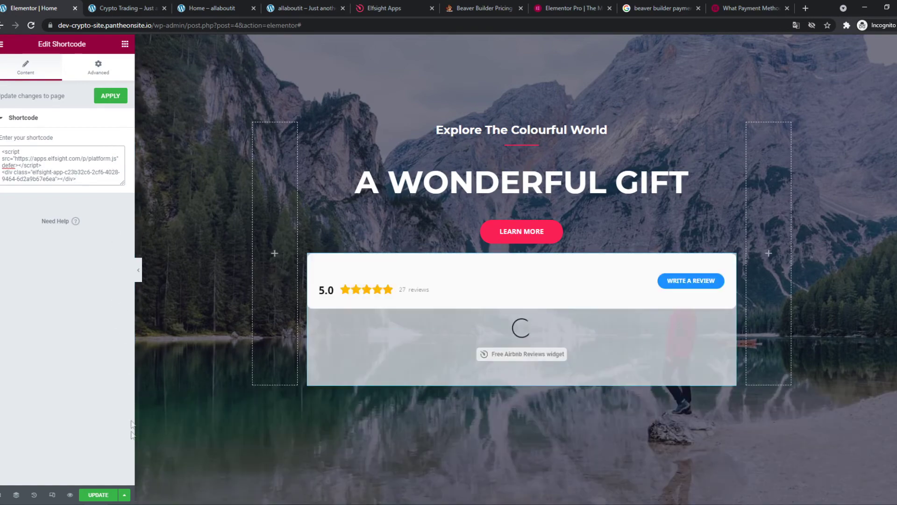
# Update the Home page and look through the Airbnb reviews embedded in the banner
pyautogui.click(98, 495)
pyautogui.scroll(-4, 358, 321)
pyautogui.scroll(2, 437, 244)
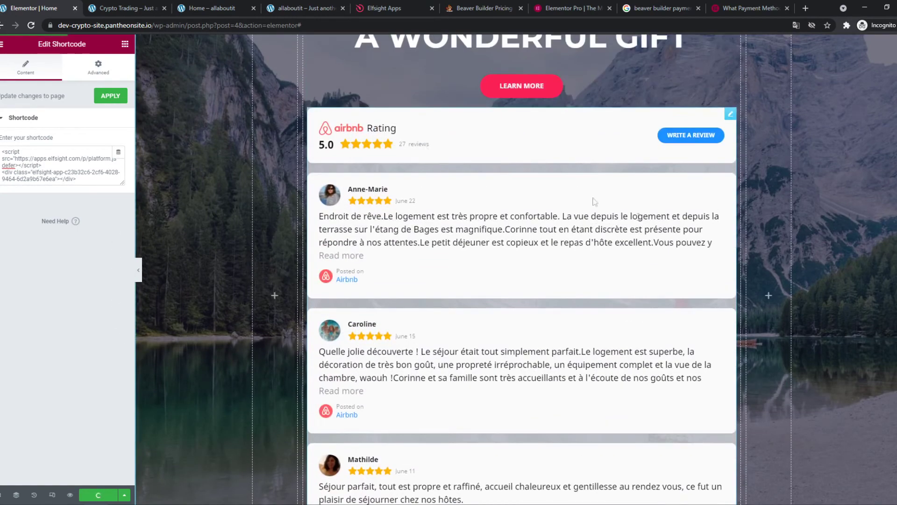
pyautogui.scroll(-5, 468, 261)
pyautogui.scroll(5, 612, 295)
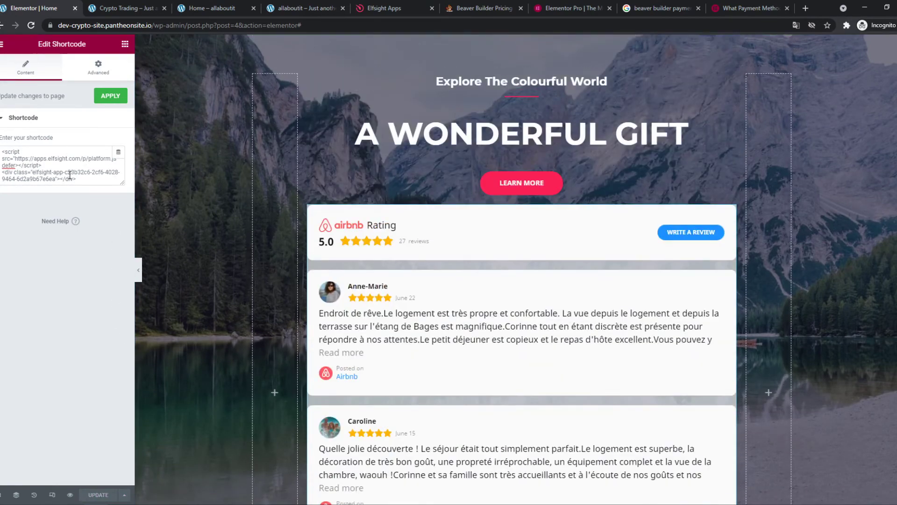
# In the Home page's Beaver Builder editor, close the heading settings and add an HTML module between the SUBSCRIBE heading and the Learn More button
pyautogui.doubleClick(71, 172)
pyautogui.click(198, 6)
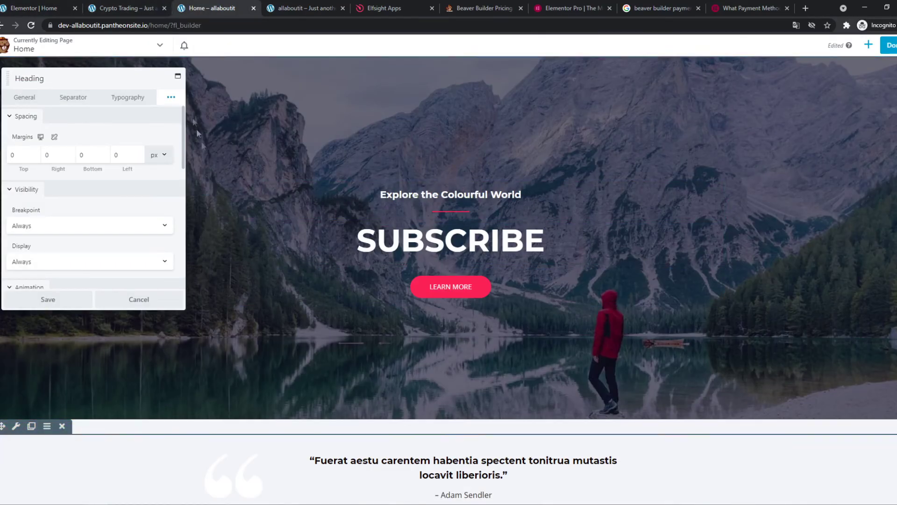
pyautogui.click(178, 76)
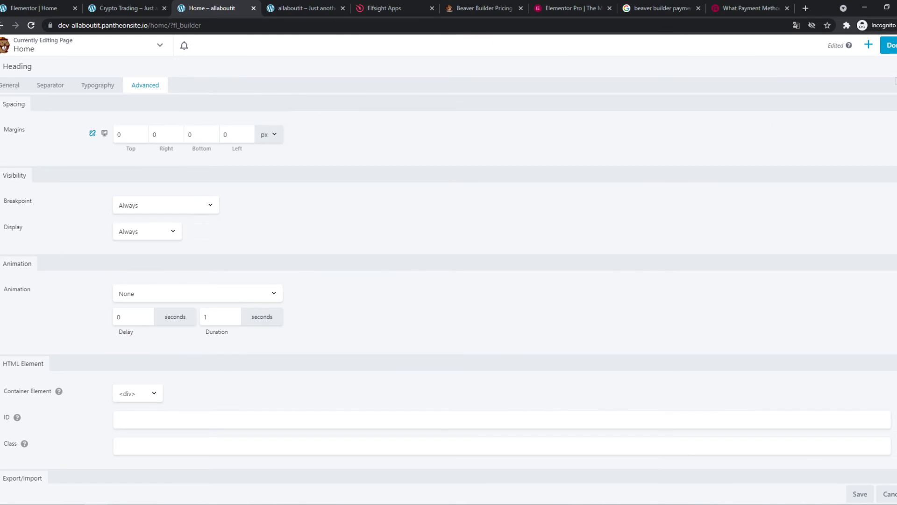
pyautogui.click(794, 65)
pyautogui.click(868, 45)
pyautogui.click(869, 44)
pyautogui.click(868, 44)
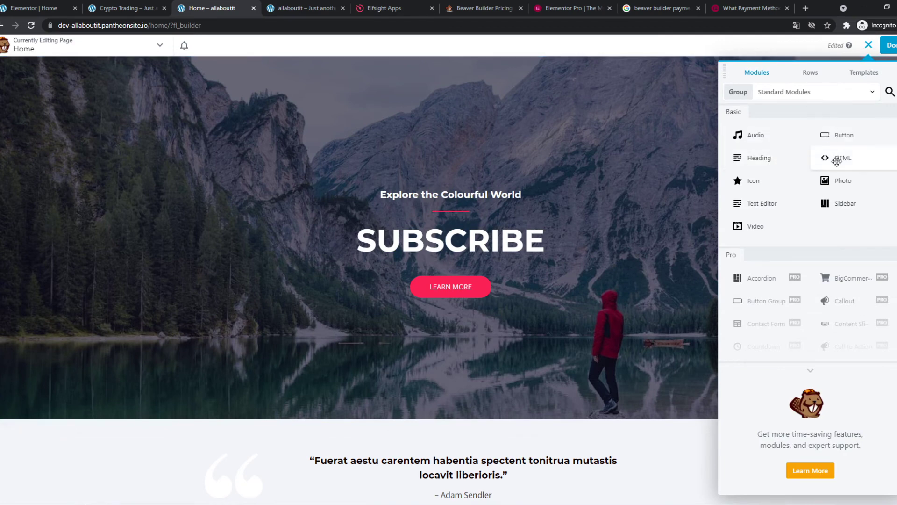
pyautogui.moveTo(825, 155); pyautogui.dragTo(420, 299)
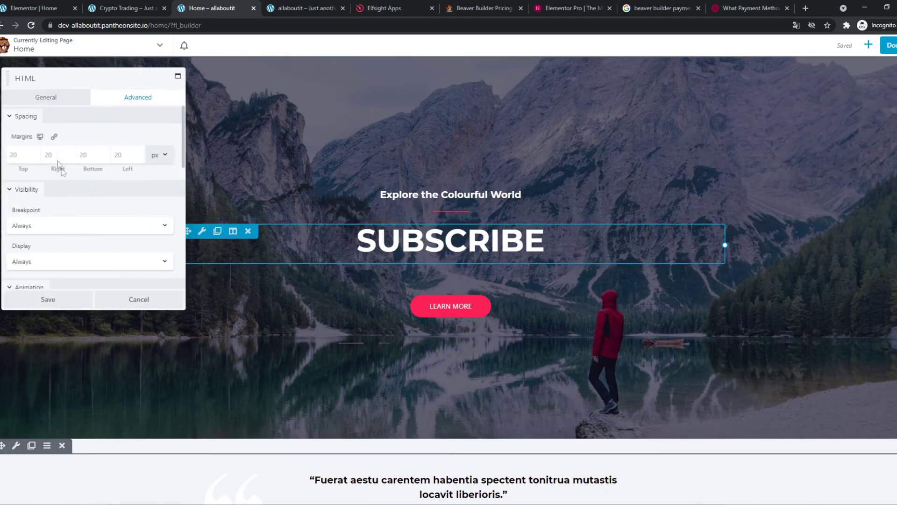
# Paste the copied Elfsight Airbnb Reviews code into the HTML module, save it, and look through the embedded reviews
pyautogui.click(56, 101)
pyautogui.click(43, 121)
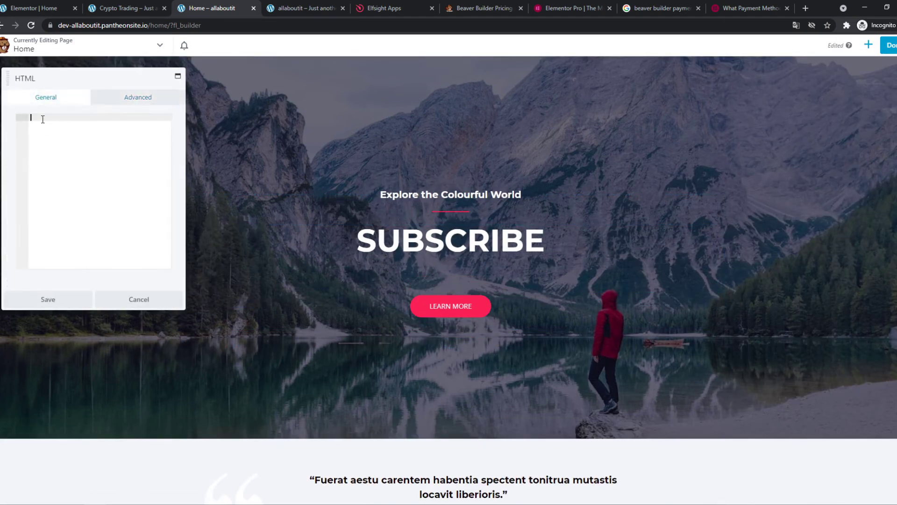
pyautogui.hotkey('ctrl', 'v')
pyautogui.click(58, 299)
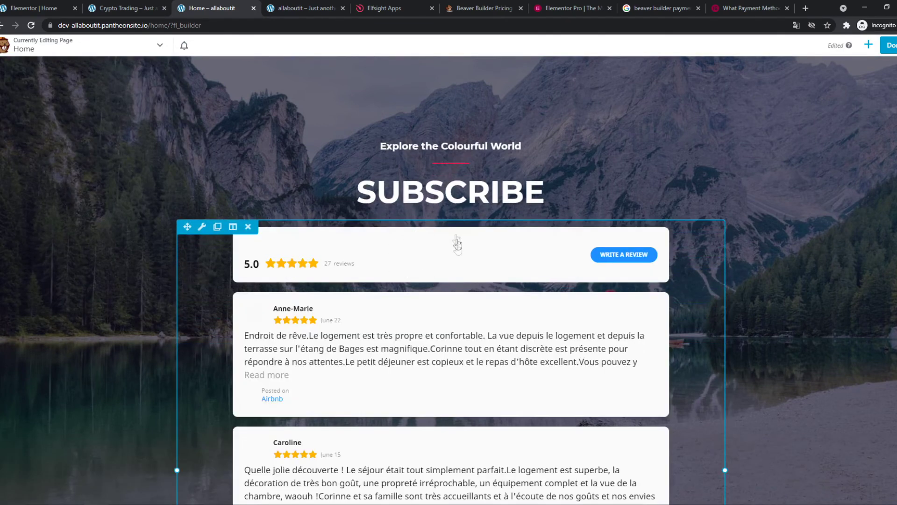
pyautogui.scroll(-3, 457, 244)
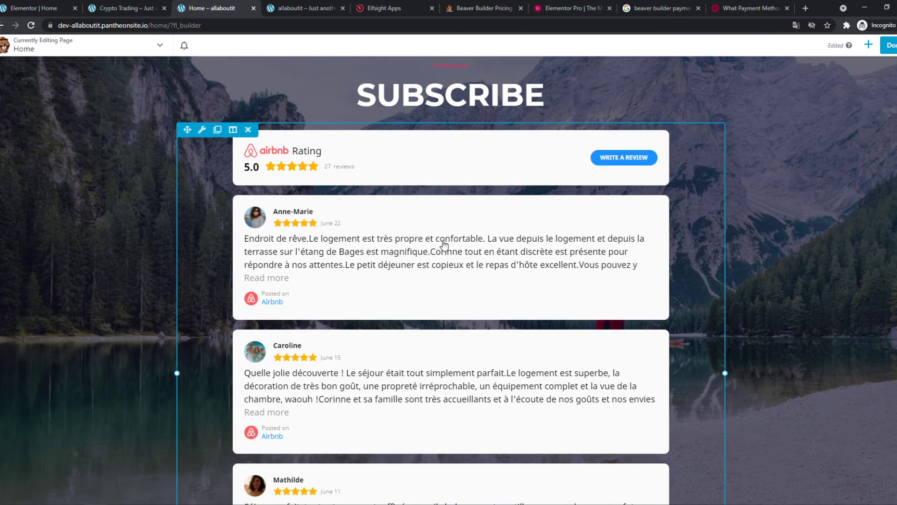
pyautogui.scroll(3, 444, 244)
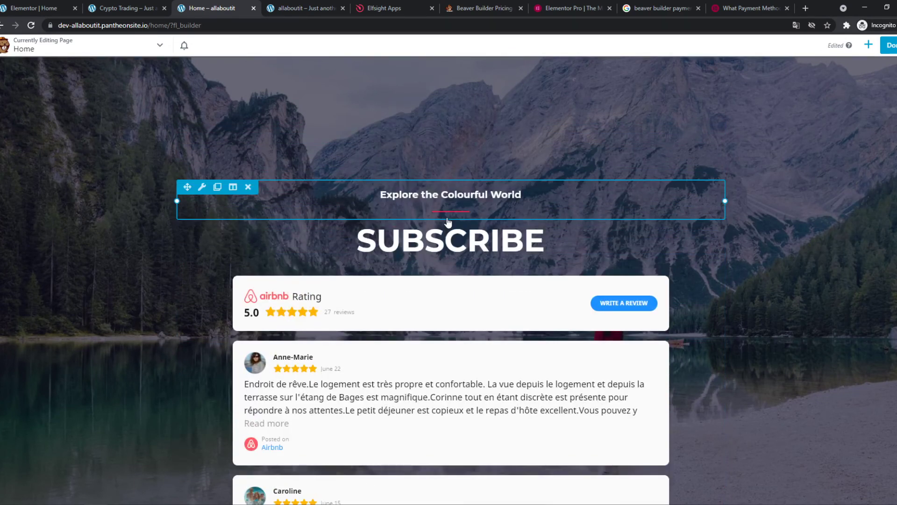
# Examine the Beaver Builder pricing page, focusing on the Standard plan's price, renewal terms and included page builder plugin
pyautogui.click(481, 7)
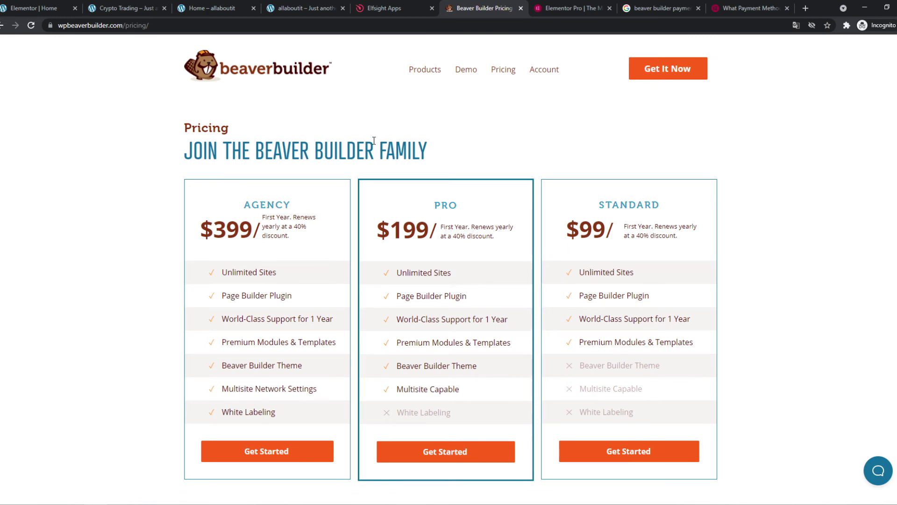
pyautogui.moveTo(566, 220); pyautogui.dragTo(685, 248)
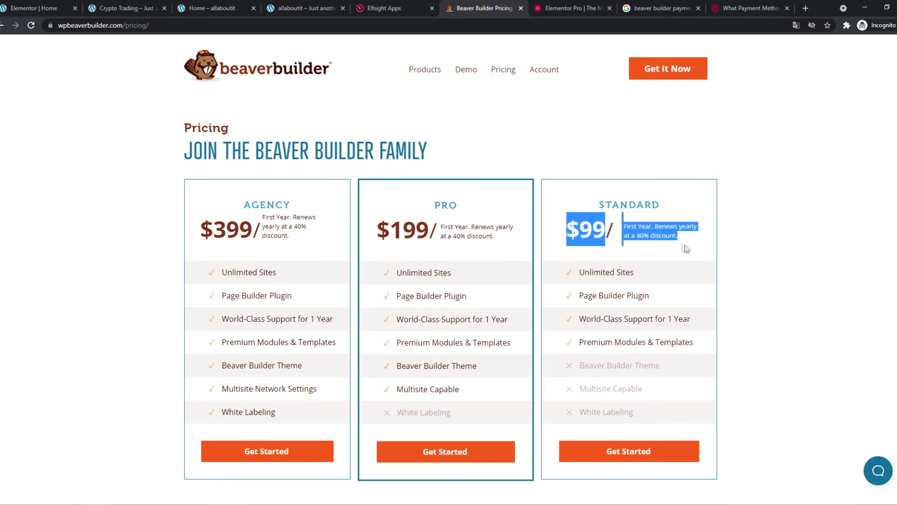
pyautogui.click(683, 247)
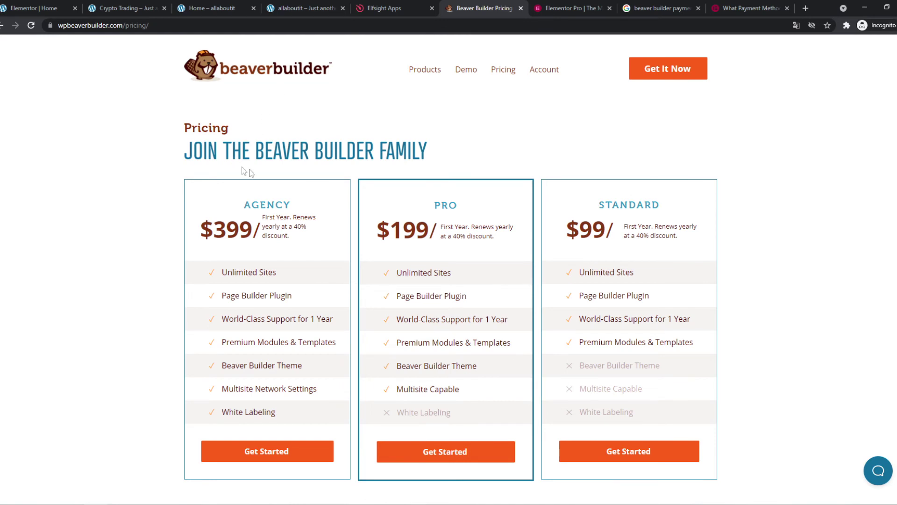
pyautogui.moveTo(563, 229); pyautogui.dragTo(622, 233)
pyautogui.click(515, 132)
pyautogui.moveTo(565, 229); pyautogui.dragTo(619, 239)
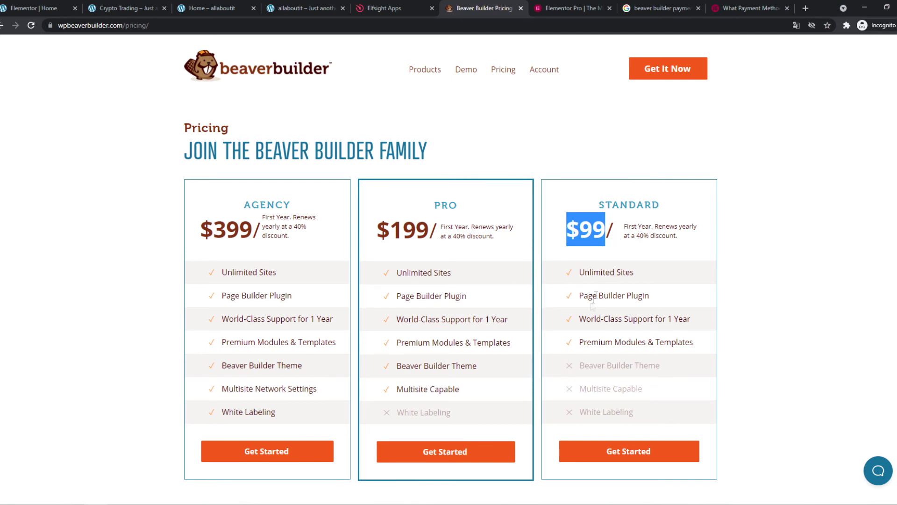
pyautogui.moveTo(590, 297); pyautogui.dragTo(643, 304)
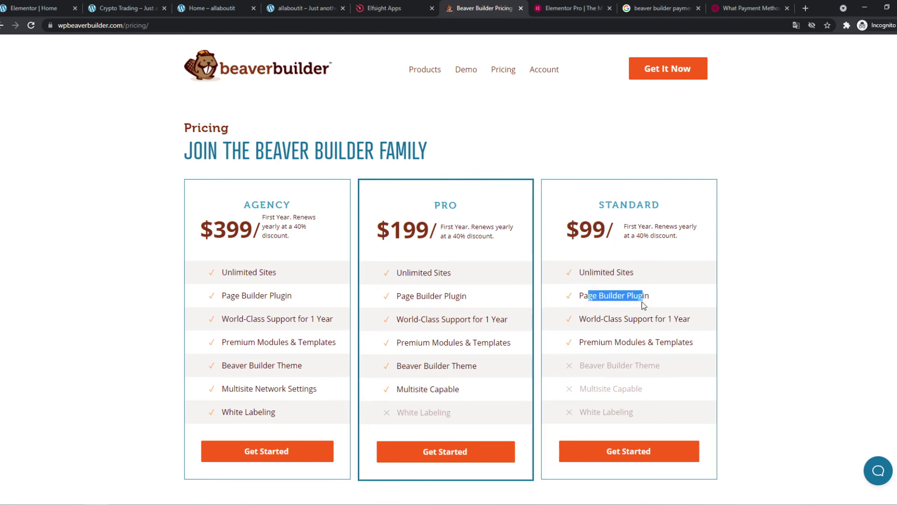
pyautogui.click(650, 295)
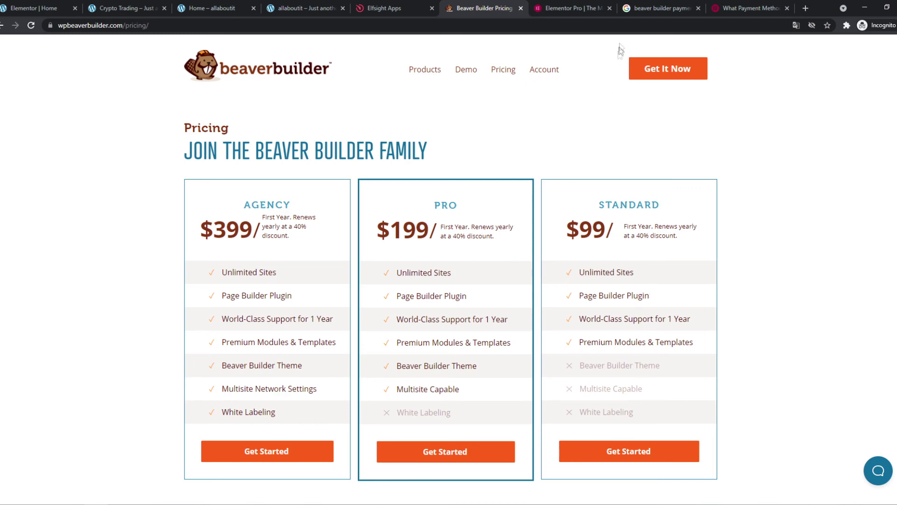
# Examine the Elementor Pro pricing plans, focusing on the Essential plan's monthly price
pyautogui.hotkey('ctrl', 'Tab')
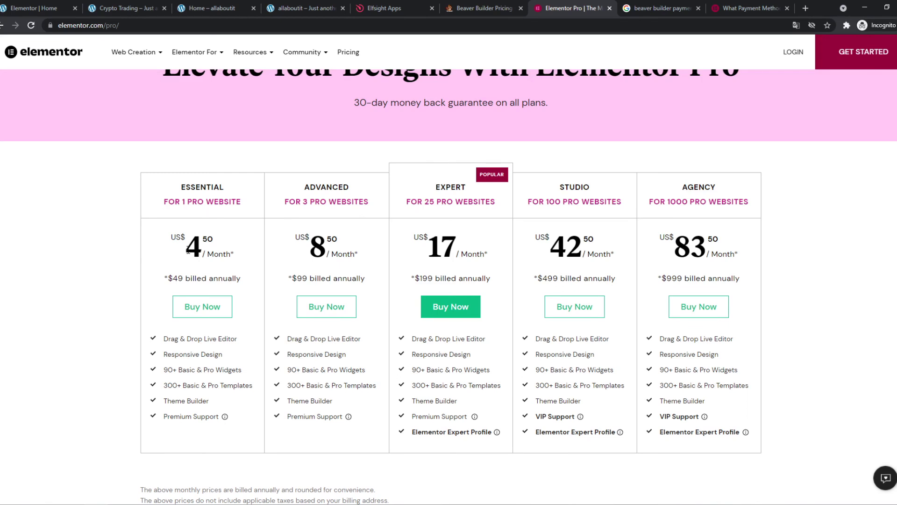
pyautogui.moveTo(193, 247); pyautogui.dragTo(229, 249)
pyautogui.click(228, 249)
# Check the accepted payment methods for Beaver Builder in the Google results and for Elementor in its Help Center, dismissing the pop-ups
pyautogui.click(654, 8)
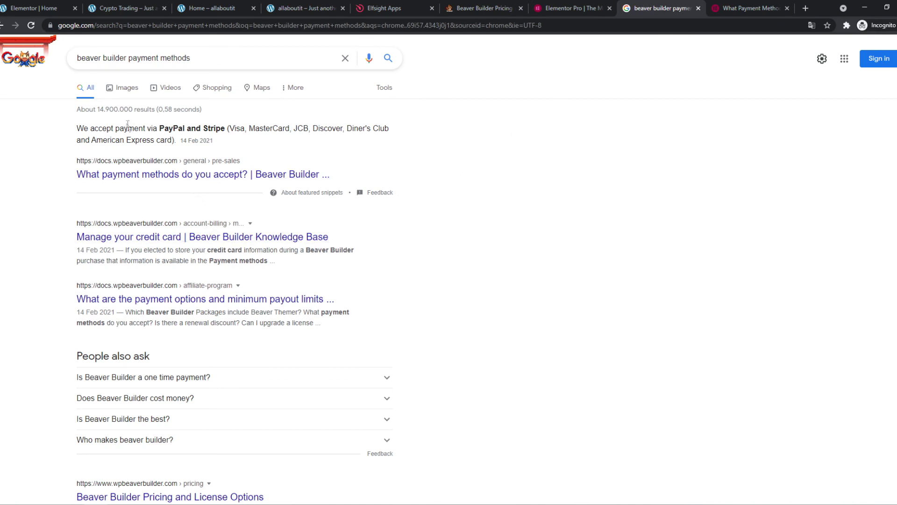
pyautogui.click(742, 2)
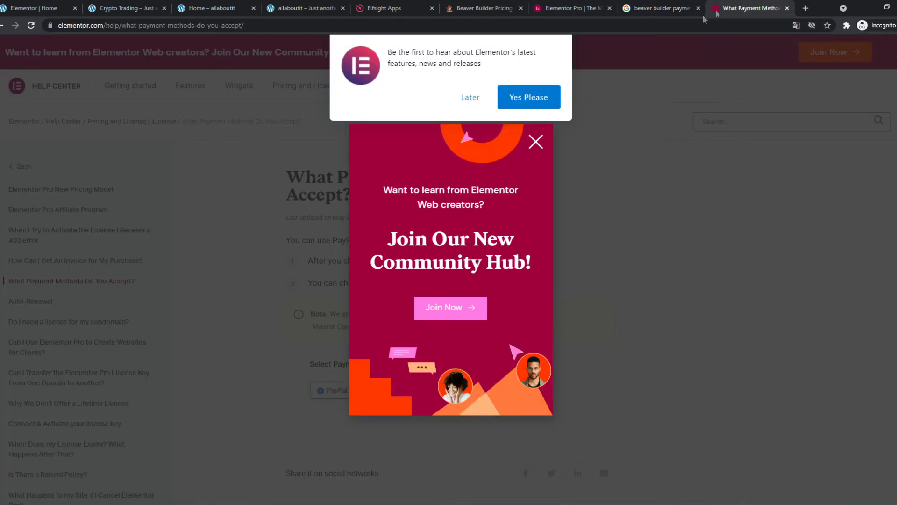
pyautogui.click(535, 141)
pyautogui.click(470, 98)
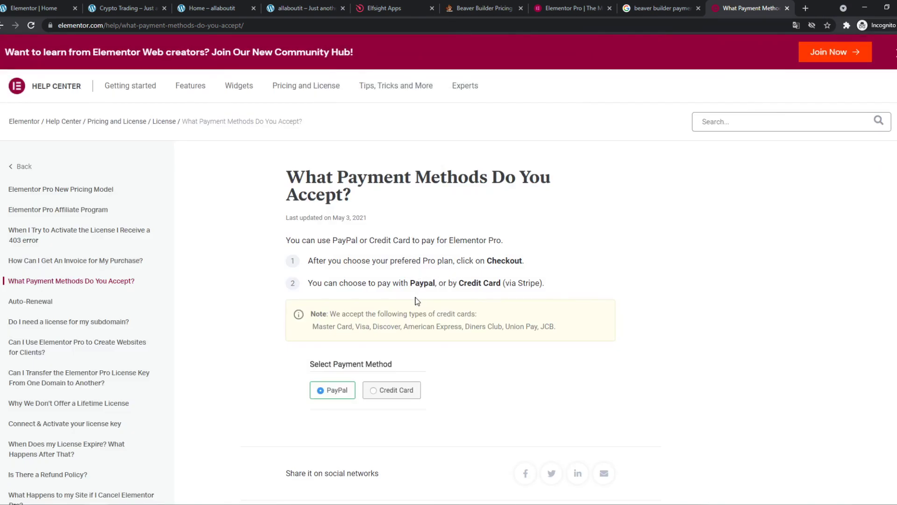